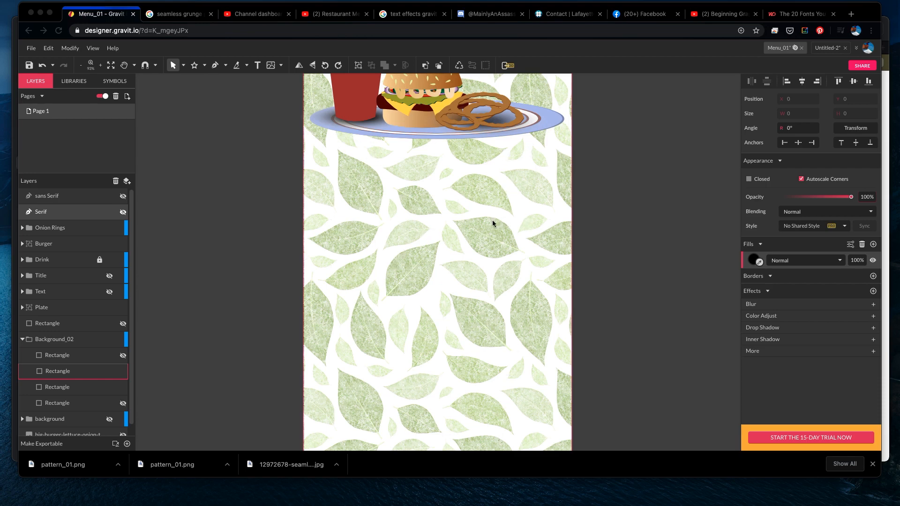
- Draw a rectangle about 7.24 × 10.28 in over the lower page, starting at the plate and leaving a patterned margin
scroll(492, 223, "down", 1)
scroll(477, 223, "down", 2)
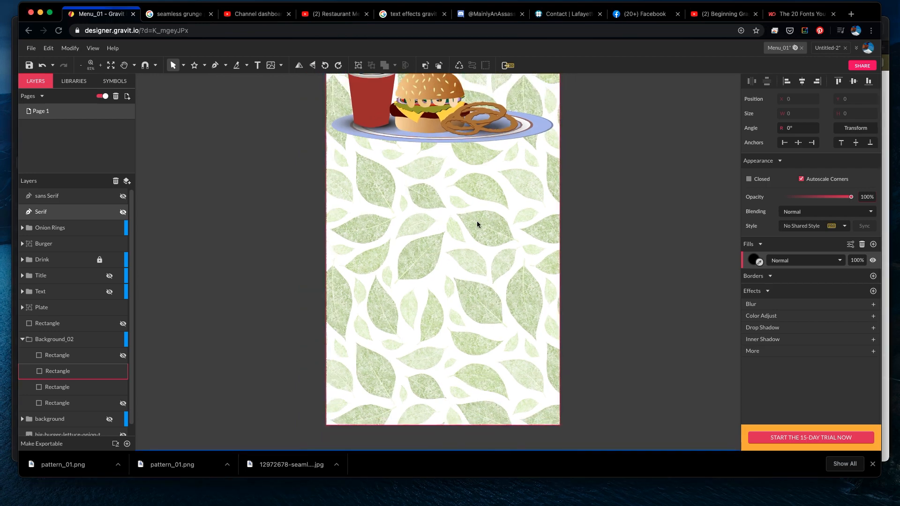
left_click(204, 65)
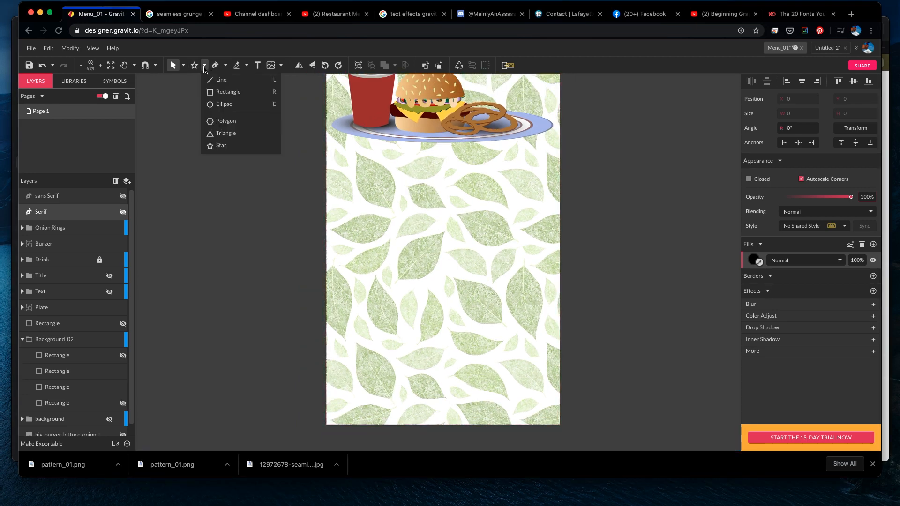
left_click(234, 93)
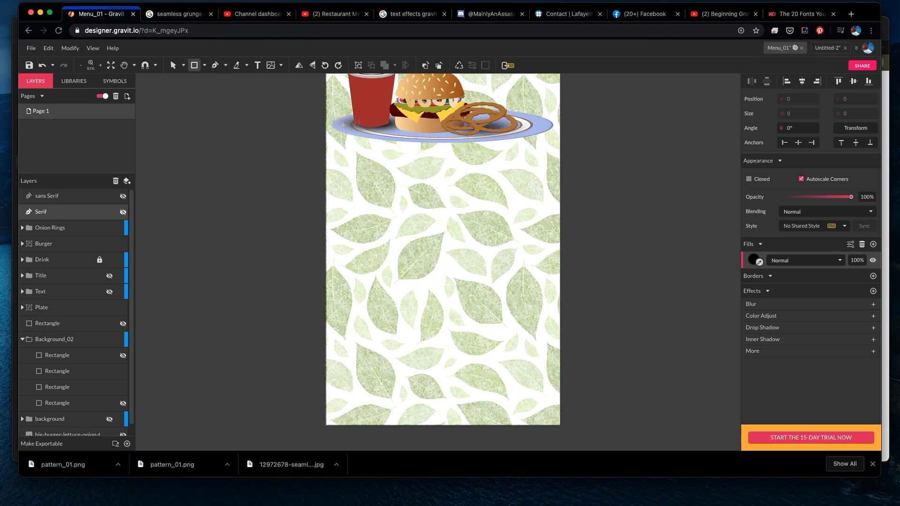
mouse_move(343, 123)
left_mouse_down()
mouse_move(532, 424)
mouse_move(548, 419)
mouse_move(542, 406)
left_mouse_up()
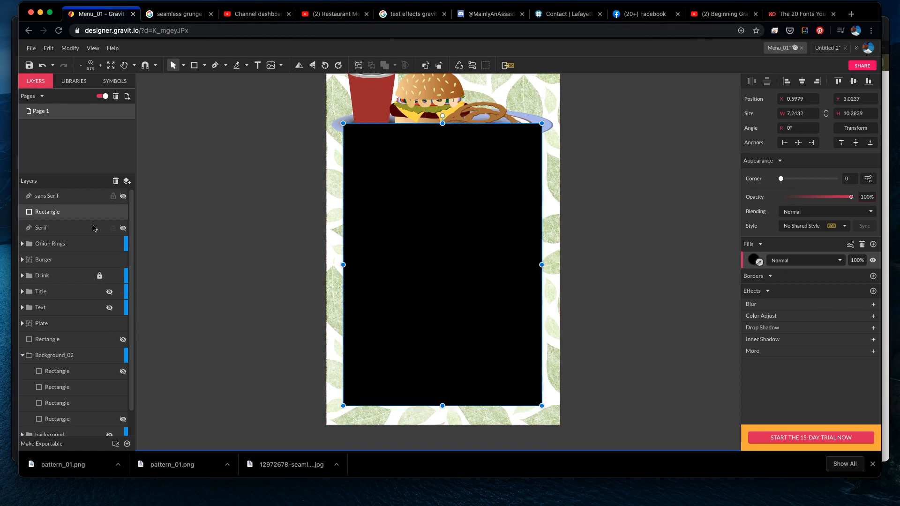
- Rename the new rectangle's layer as TextBox
double_click(49, 212)
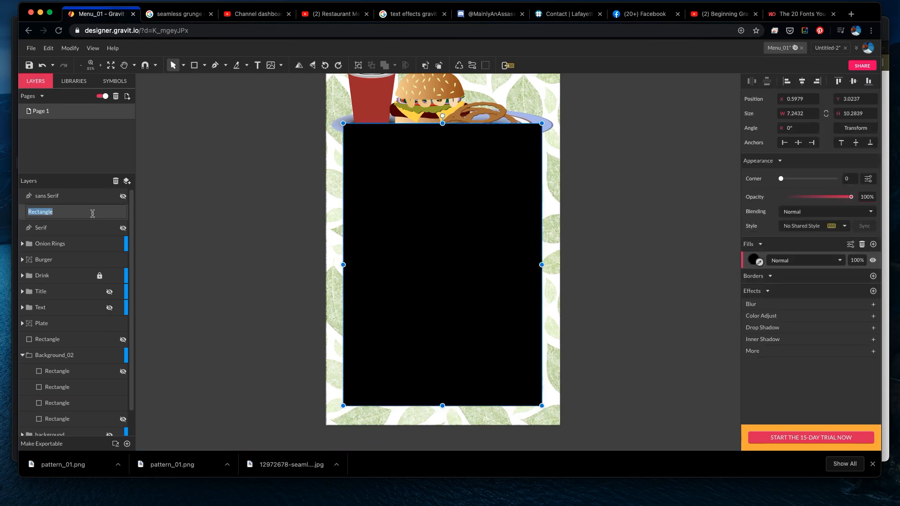
type("TextBox")
left_click(150, 198)
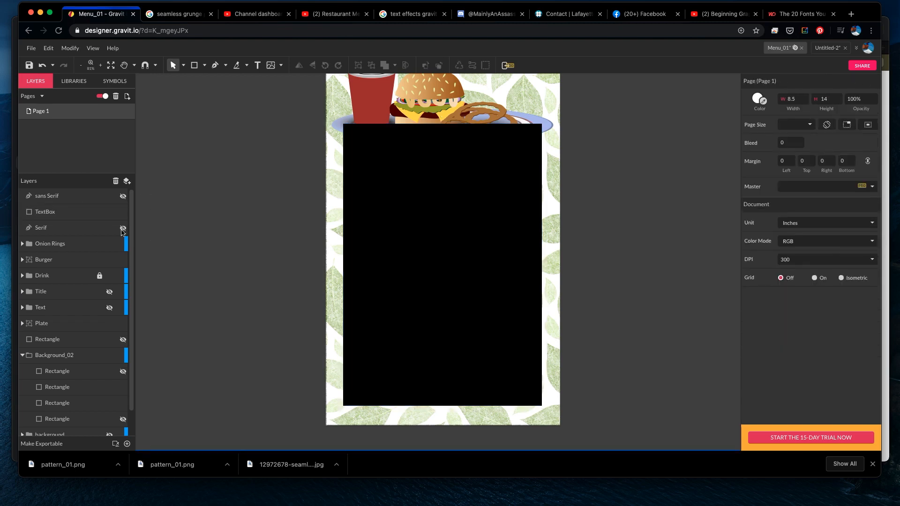
- Collapse the Background_02 layer group and move the TextBox layer directly above it, behind the plate
left_click(78, 216)
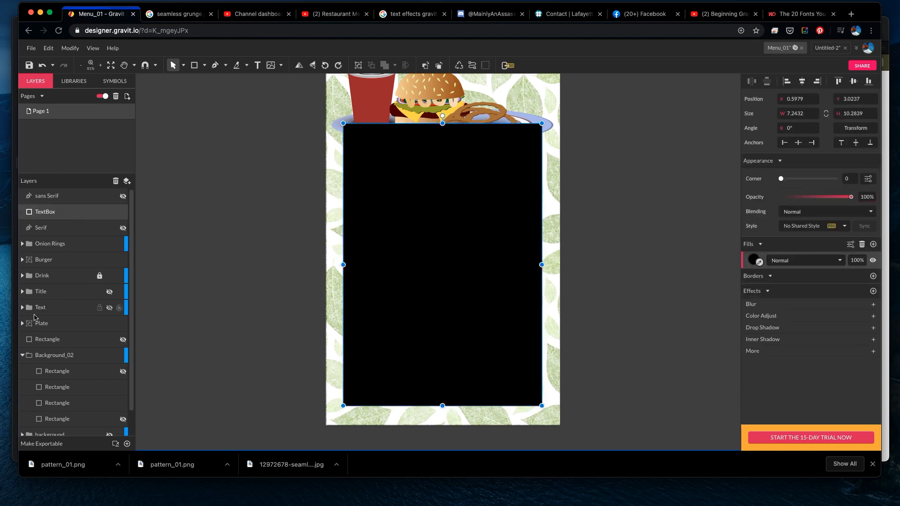
left_click(22, 355)
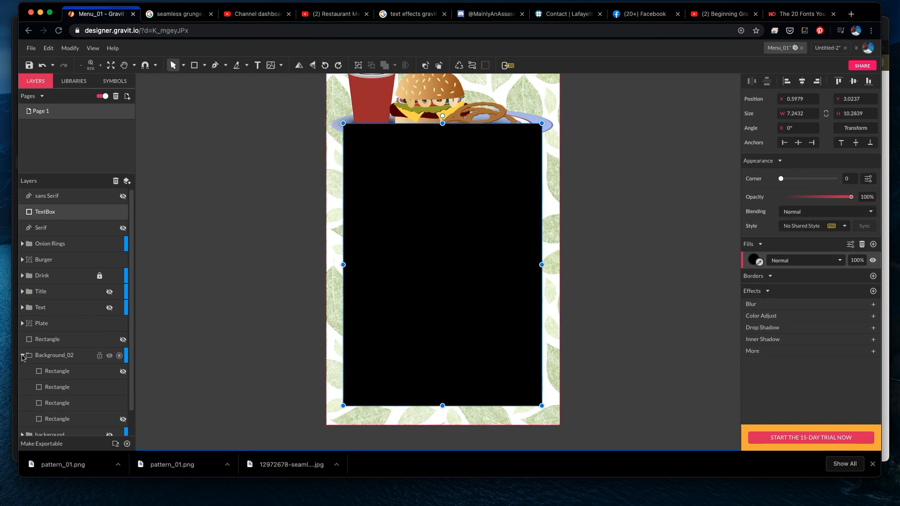
left_click_drag(77, 216, 70, 352)
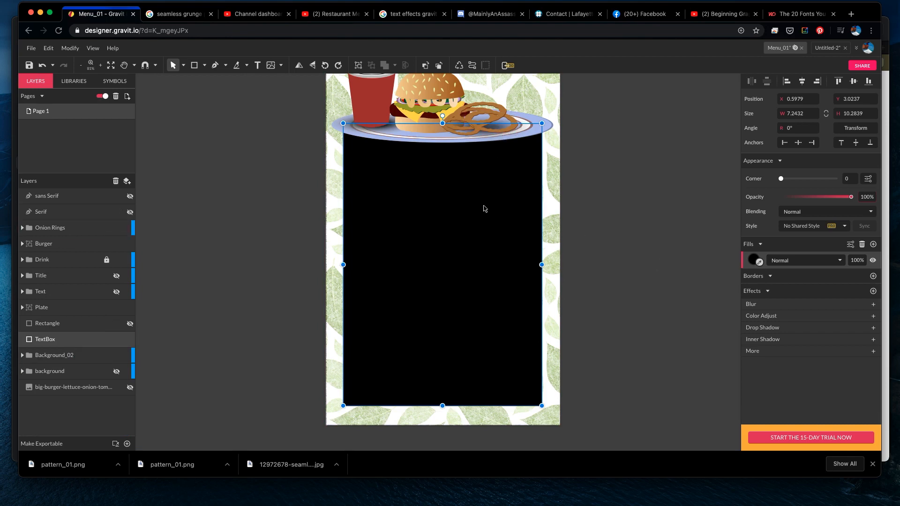
- Set the TextBox rectangle's fill colour to white (#FFFFFF)
left_click(756, 261)
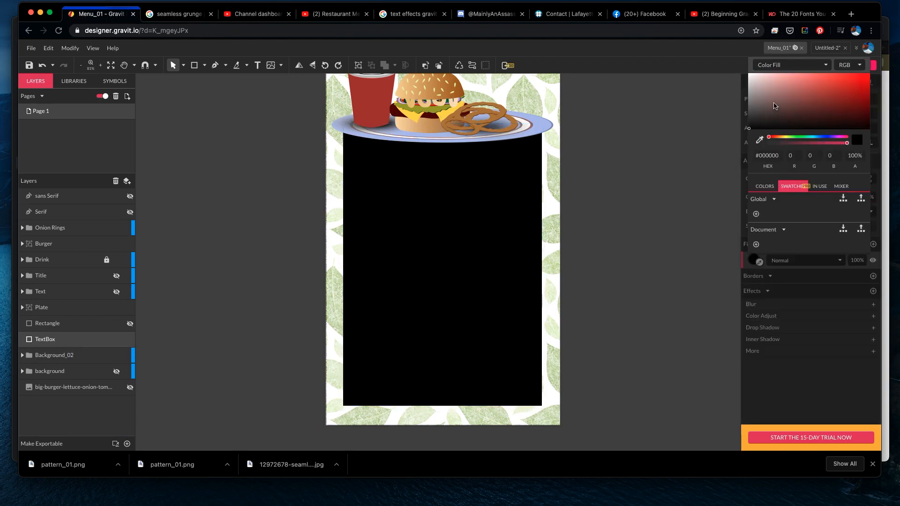
left_click_drag(774, 105, 746, 74)
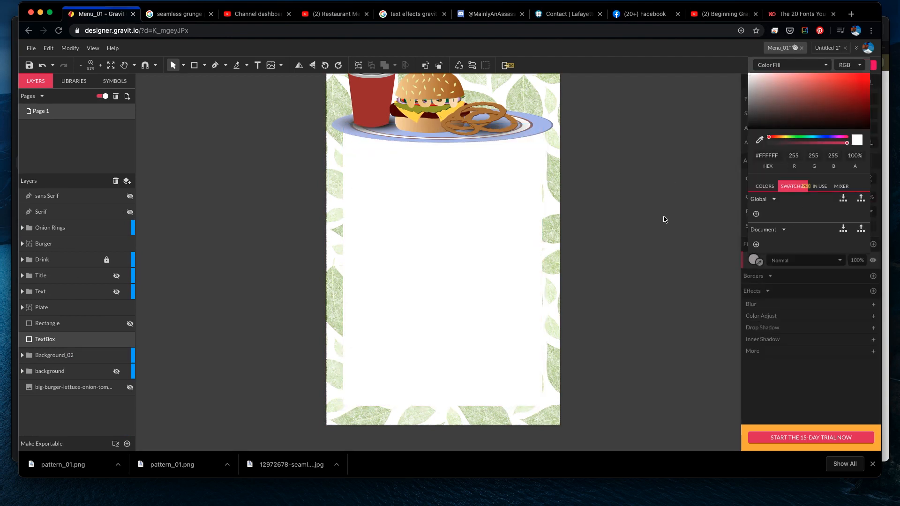
left_click(663, 231)
- Give the TextBox rectangle an 8 pt border in light green sampled from the leaf pattern and save the design
left_click(457, 204)
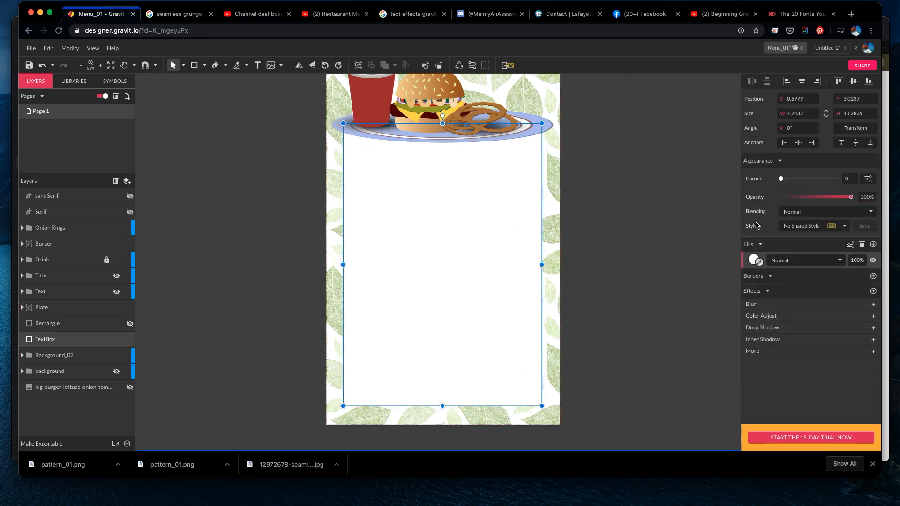
left_click(873, 276)
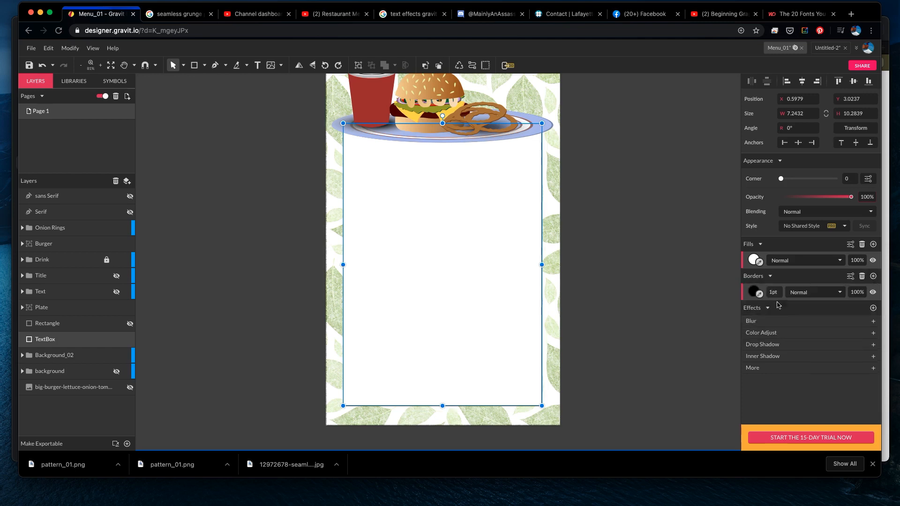
left_click_drag(776, 293, 777, 292)
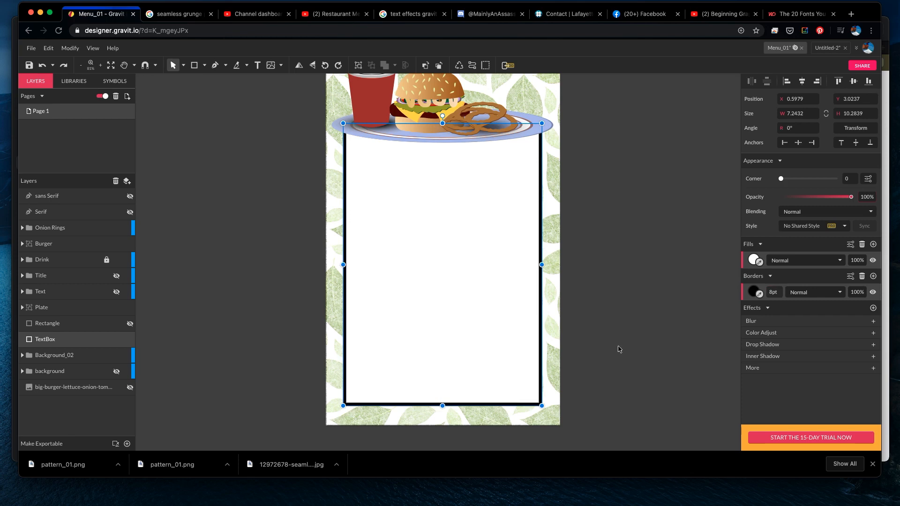
left_click(759, 294)
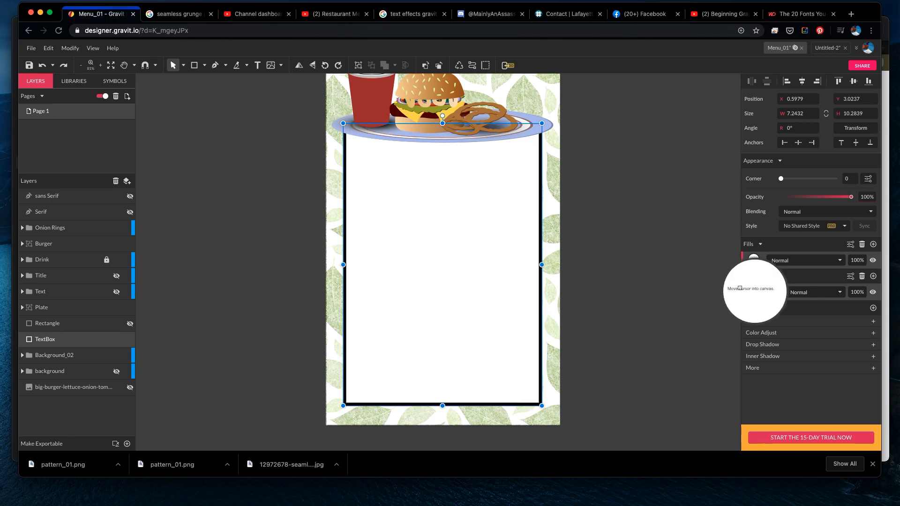
left_click(551, 177)
left_click(639, 180)
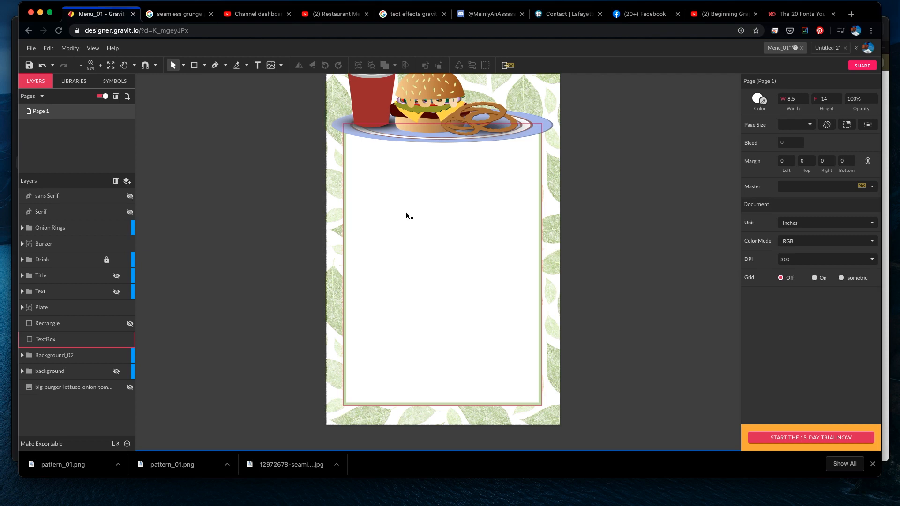
key("super+s")
left_click(311, 160)
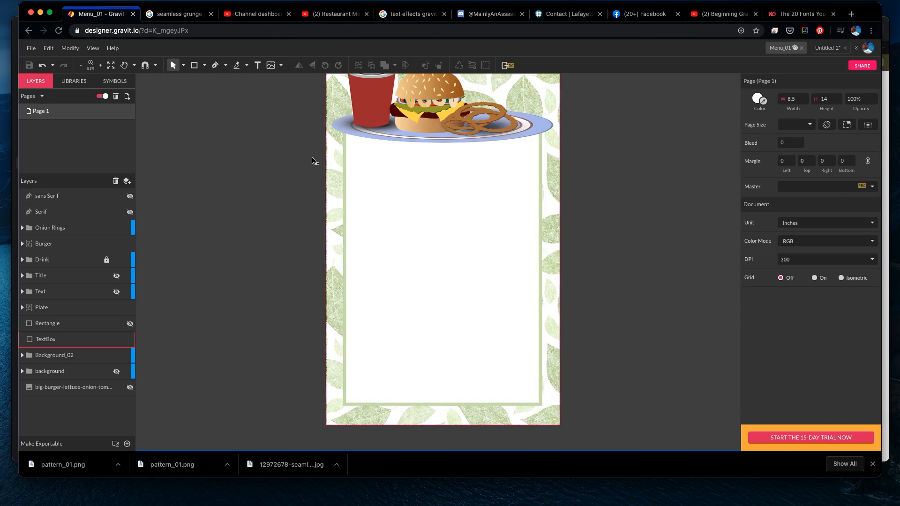
- Show the hidden Serif and sans Serif layers and shift both sample words inward onto the white box
left_click(130, 213)
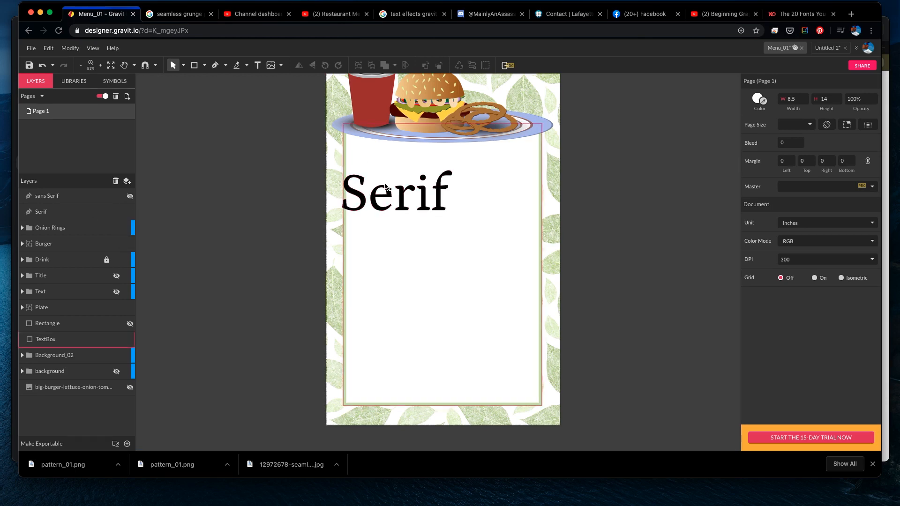
left_click_drag(402, 195, 426, 191)
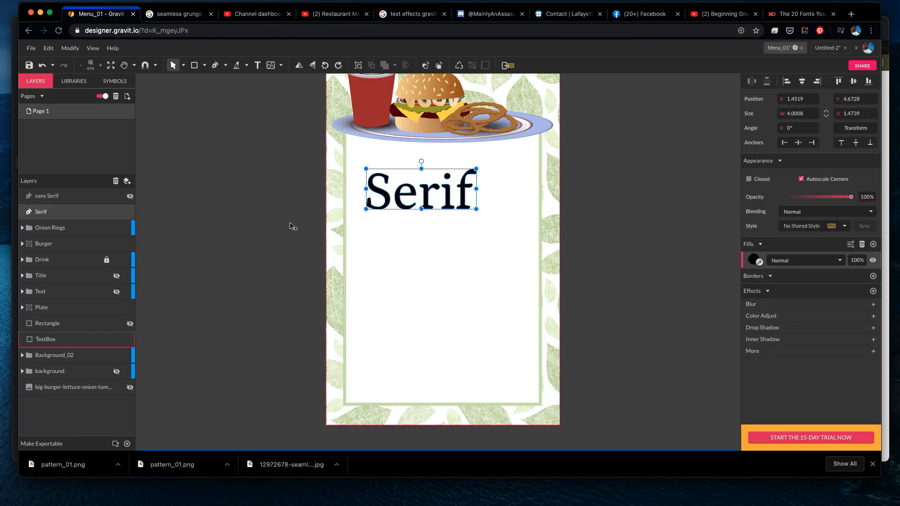
left_click(130, 196)
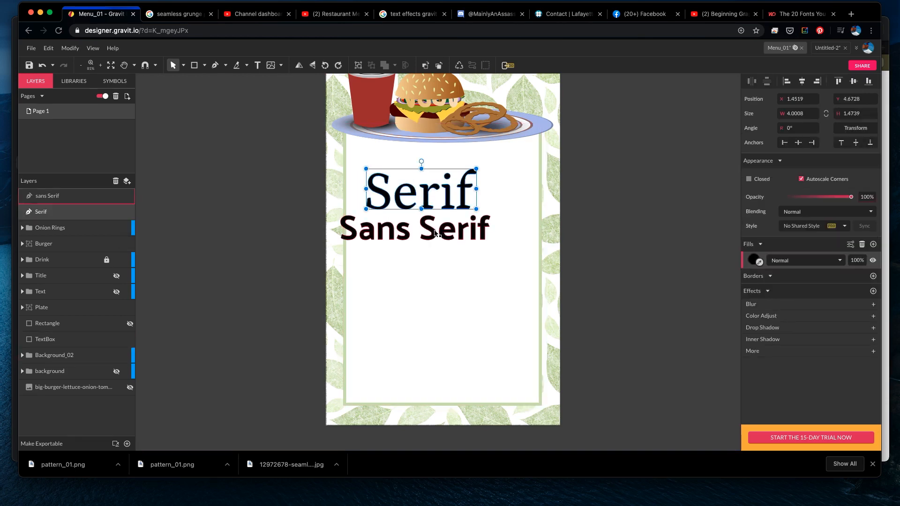
left_click_drag(432, 233, 456, 233)
- Move the Serif, Sans Serif and Decorative sample words out of the white box to the area beside the page
scroll(424, 202, "up", 5)
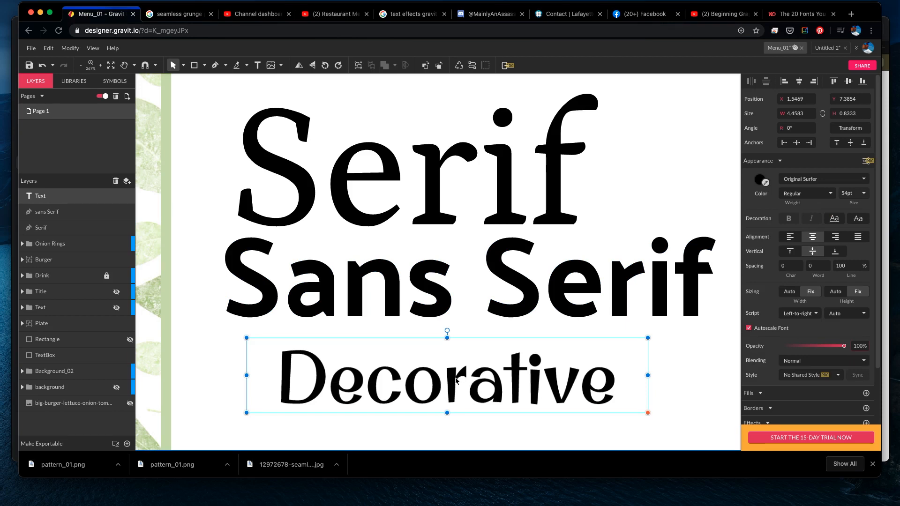
scroll(457, 379, "down", 2)
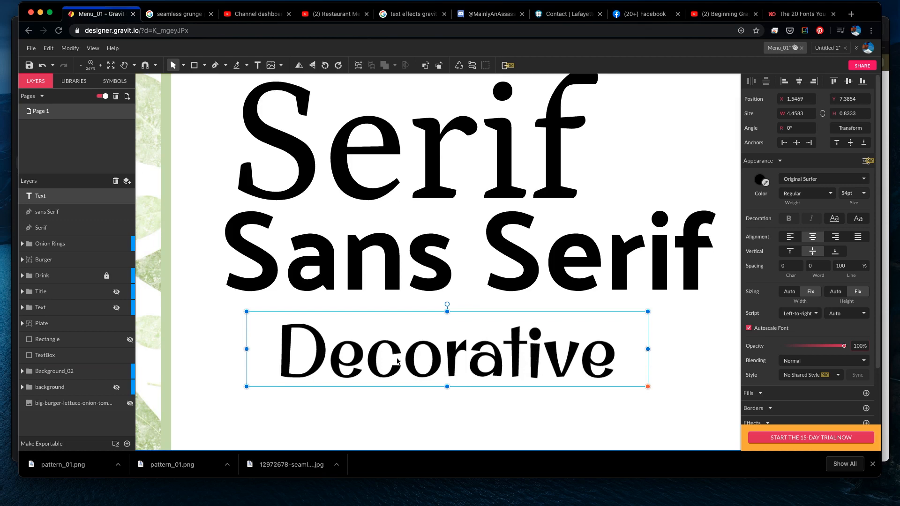
key("alt")
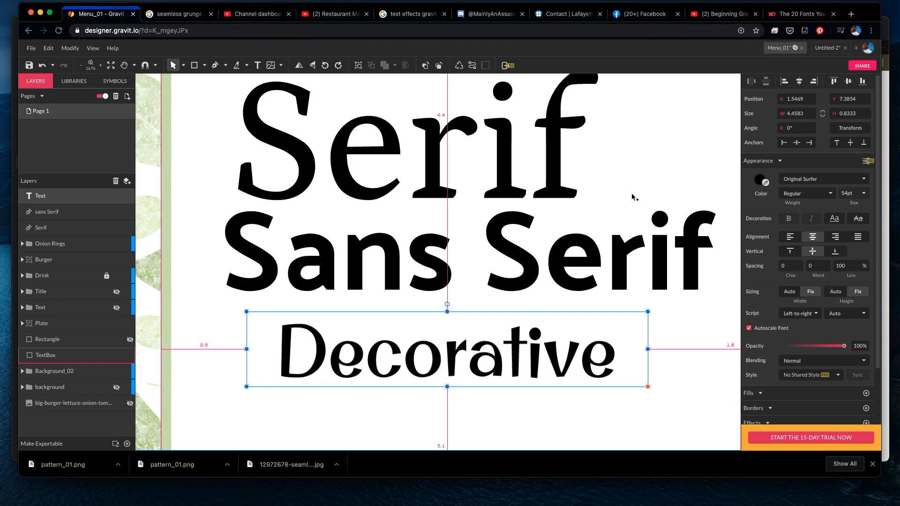
scroll(543, 210, "down", 5)
scroll(544, 210, "down", 4)
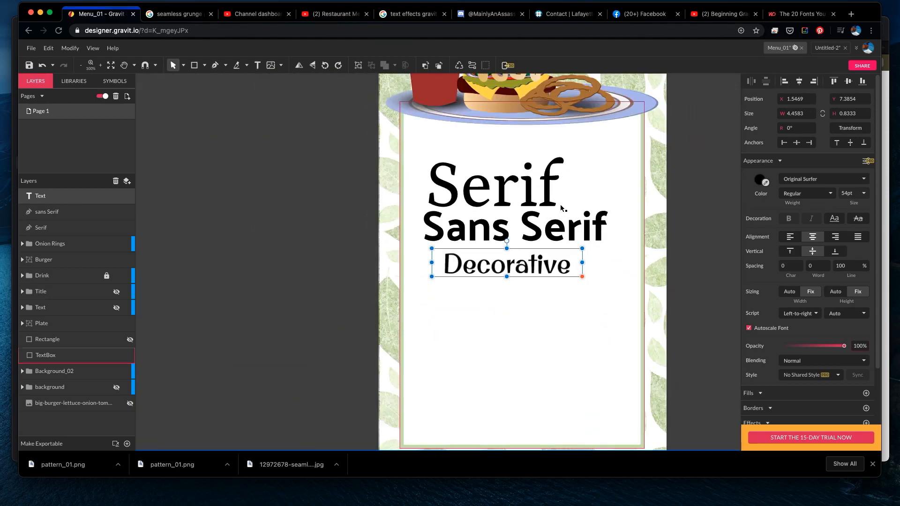
left_click(458, 211)
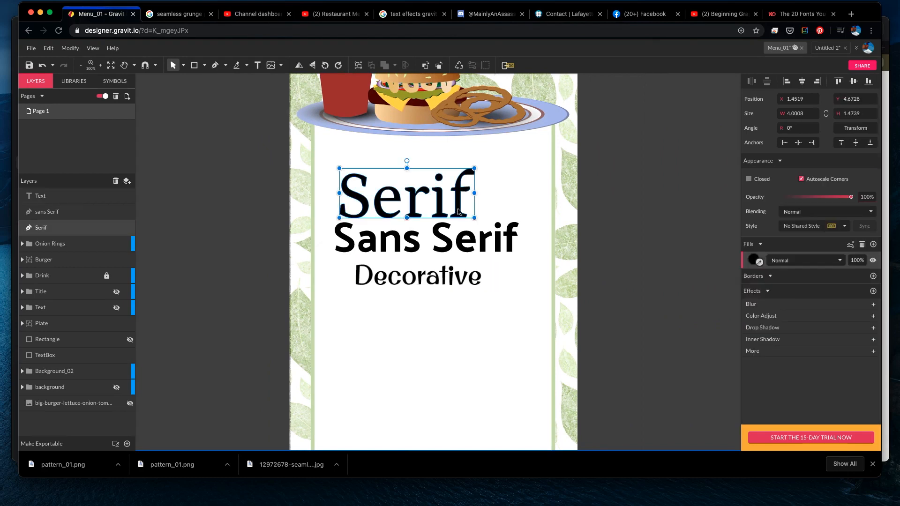
left_click_drag(461, 210, 689, 178)
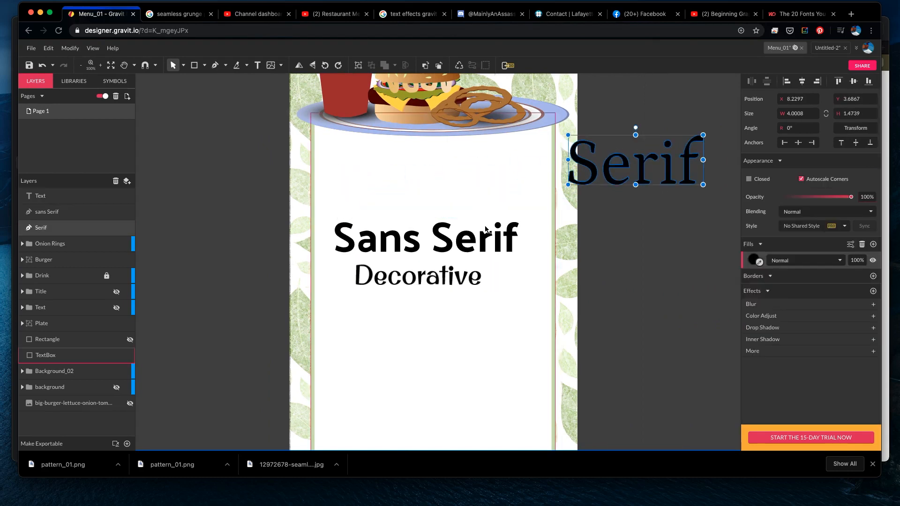
left_click_drag(478, 241, 705, 211)
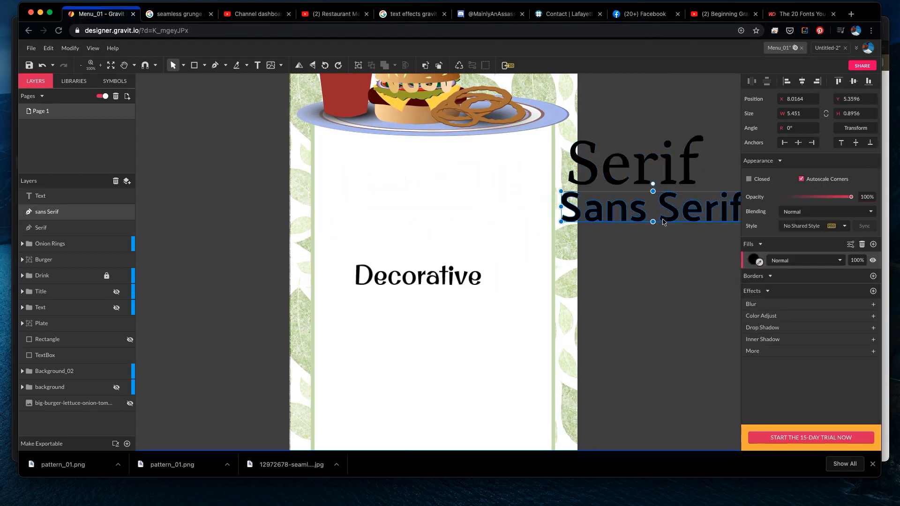
left_click_drag(462, 280, 699, 247)
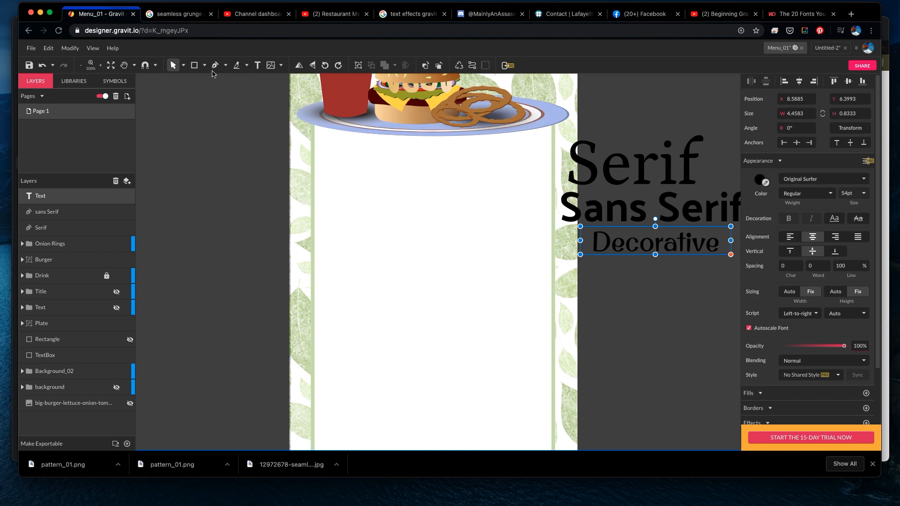
- Add an "Appetizers" text heading in the upper-left area of the white box
left_click(257, 65)
left_click(343, 171)
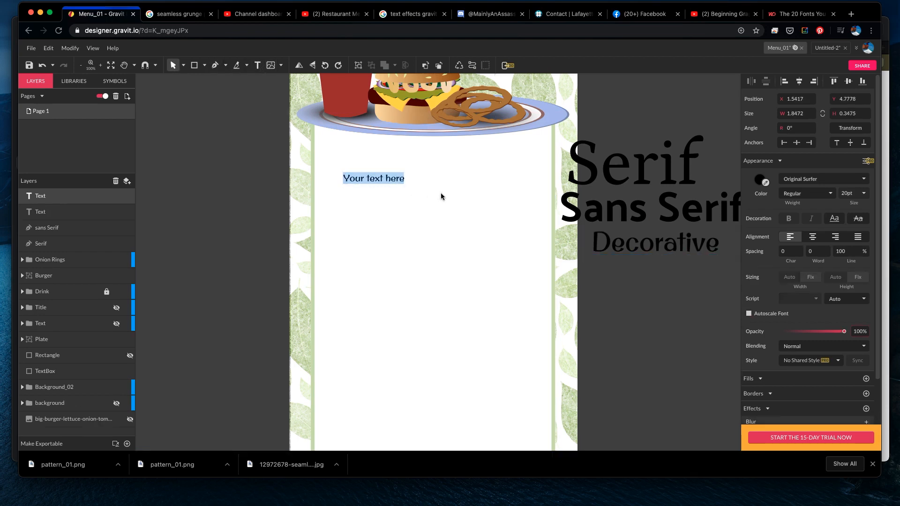
type("Appeti")
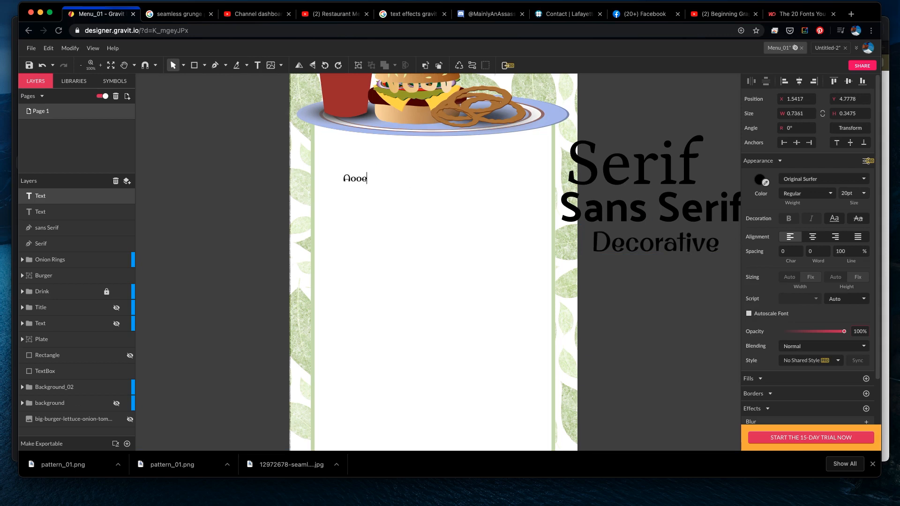
key("BackSpace")
key("BackSpace")
key("BackSpace")
key("BackSpace")
key("BackSpace")
type("ppetizers")
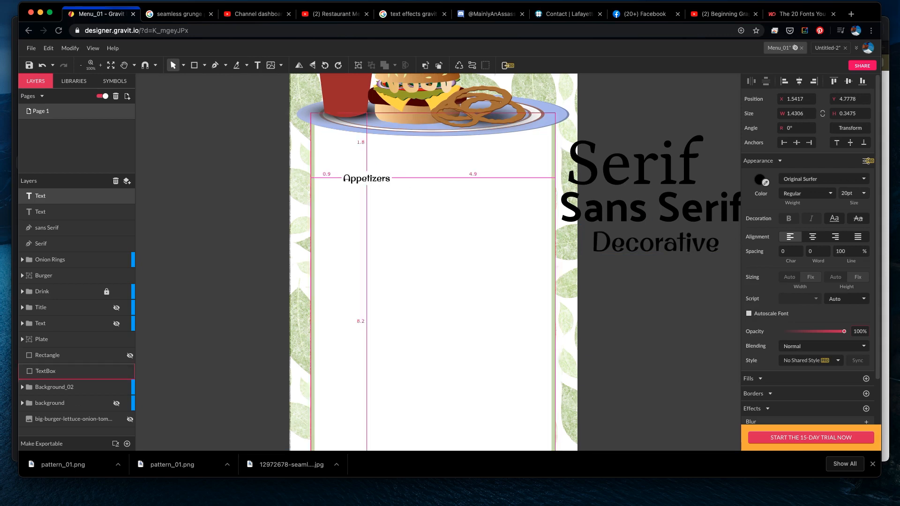
double_click(371, 183)
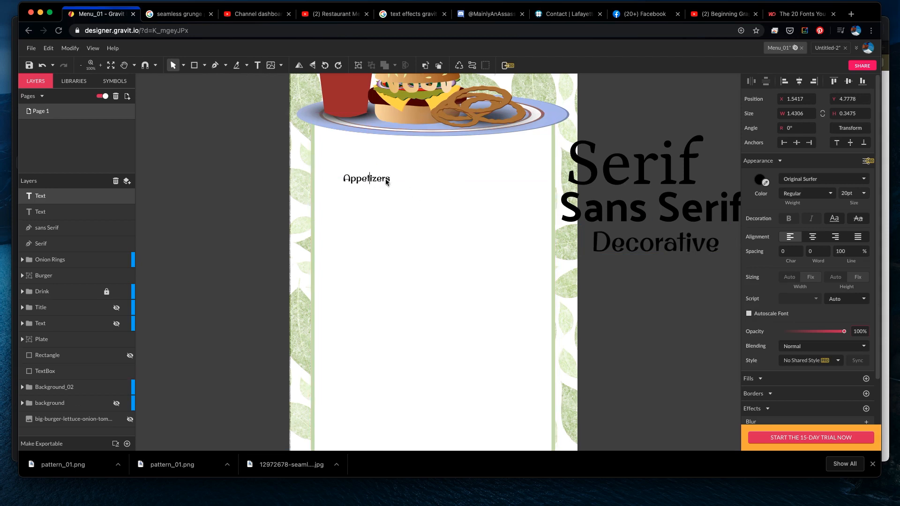
key("Escape")
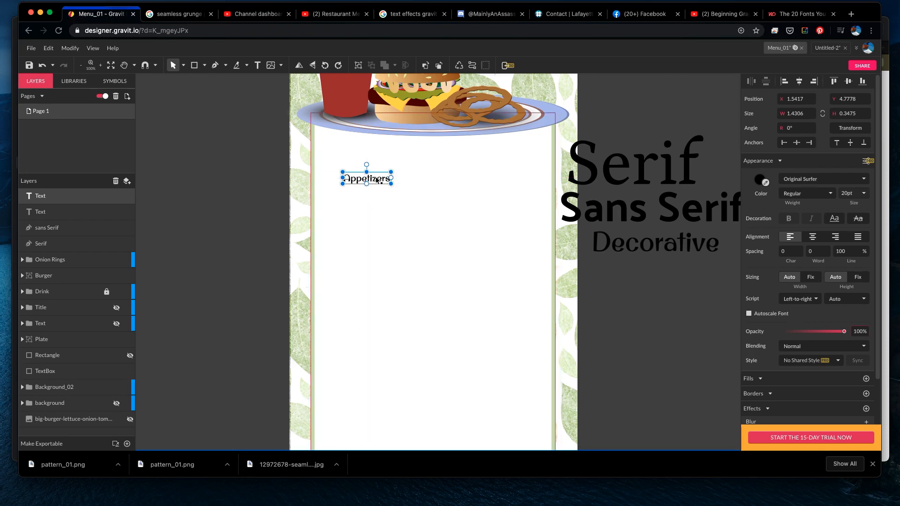
- Try the Over the Rainbow, Oswald and Orienta fonts on the Appetizers heading
scroll(376, 180, "up", 5)
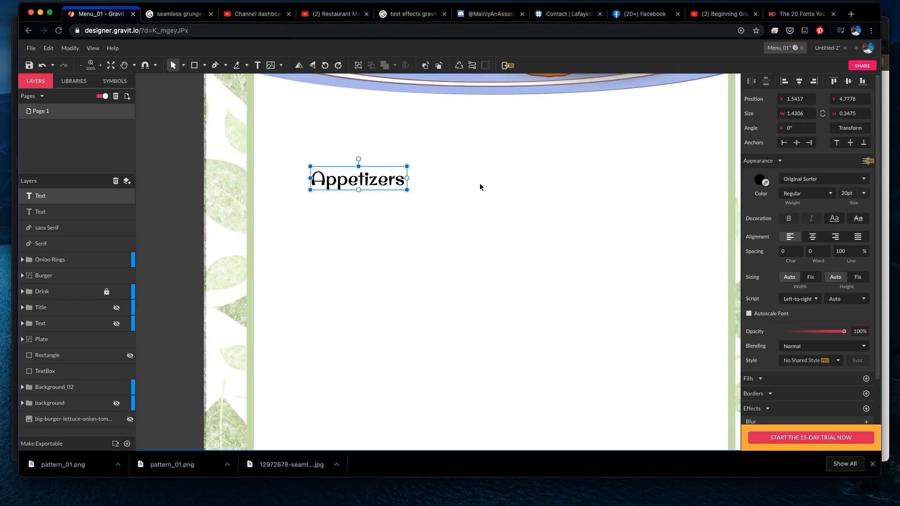
left_click(824, 180)
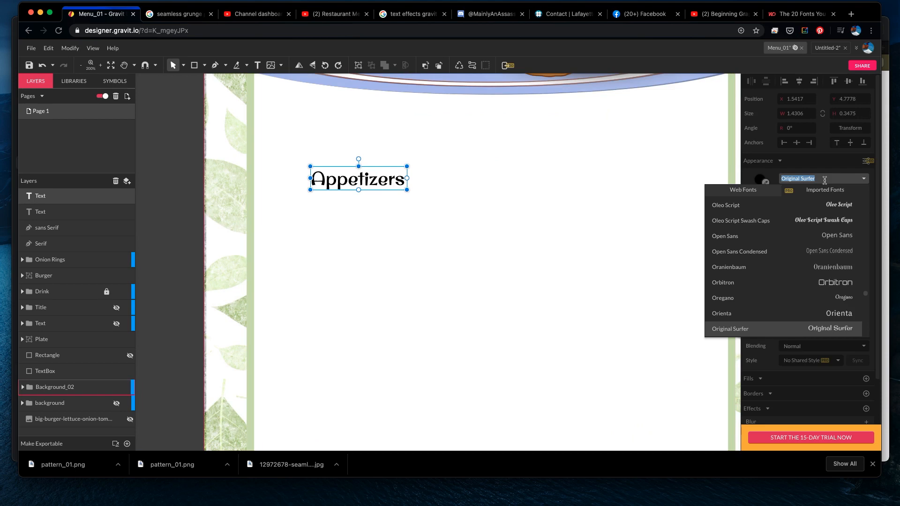
left_click(775, 182)
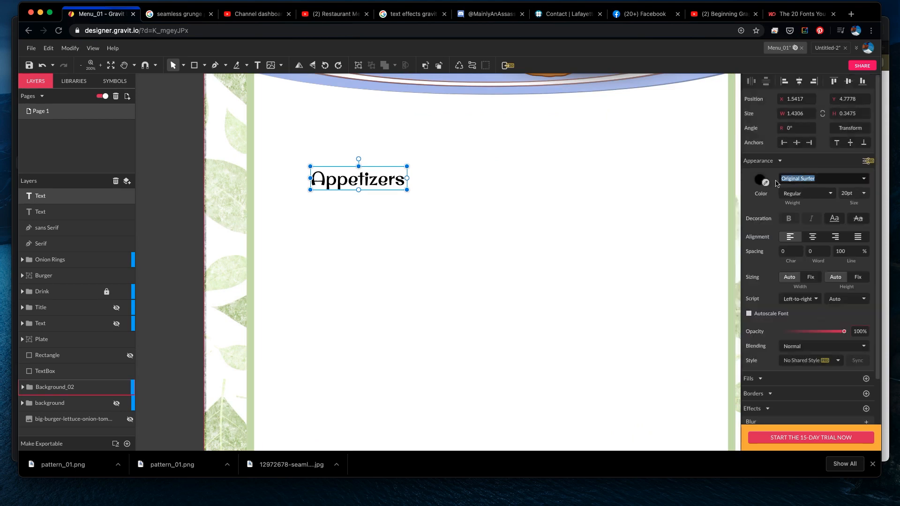
left_click(827, 180)
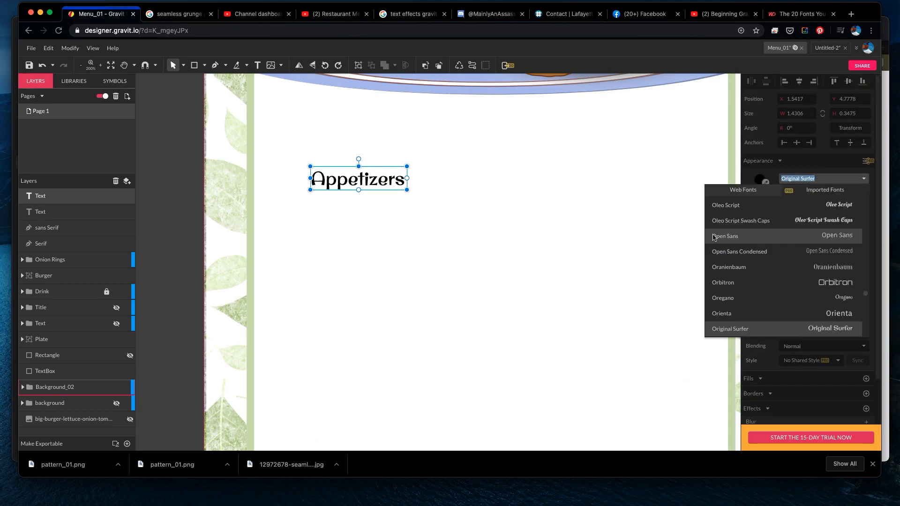
key("Down")
key("Down")
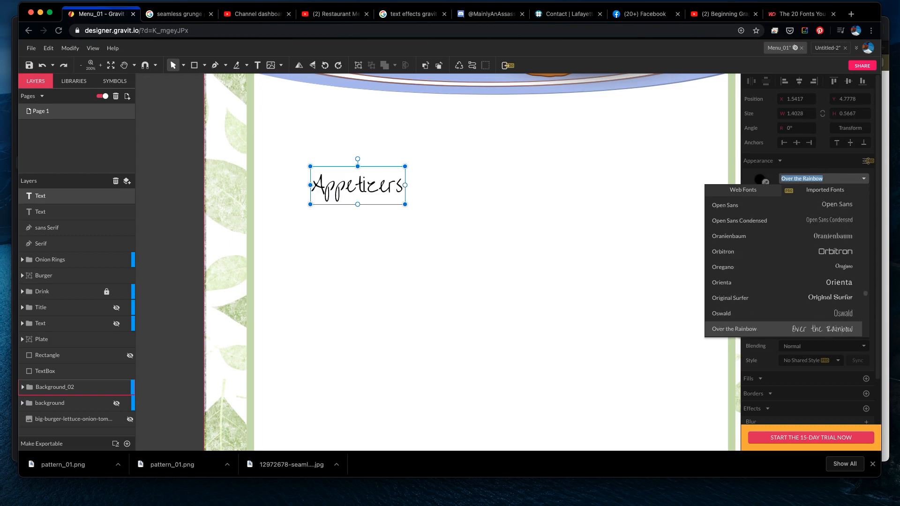
key("Up")
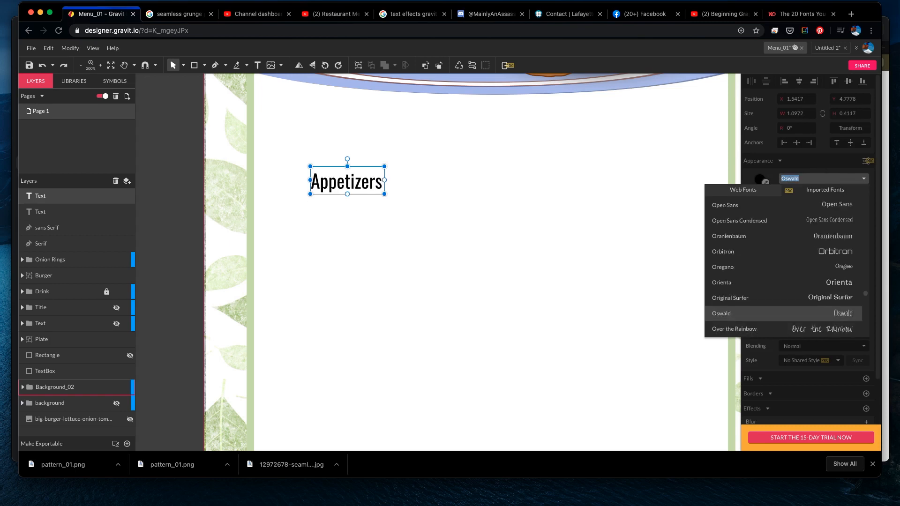
left_click(788, 282)
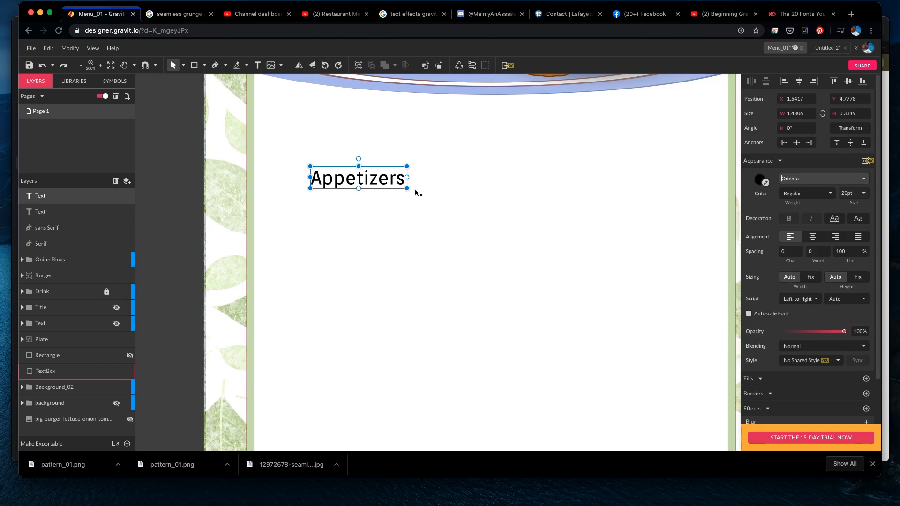
- Set the Appetizers heading in Overlock Bold at 28 pt and move it closer to the white box's upper-left corner
left_click(820, 179)
scroll(811, 323, "down", 3)
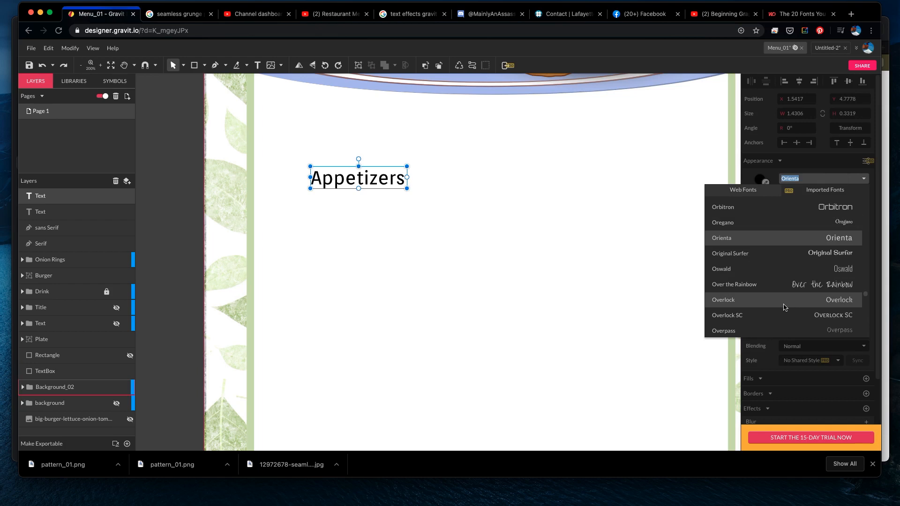
left_click(756, 307)
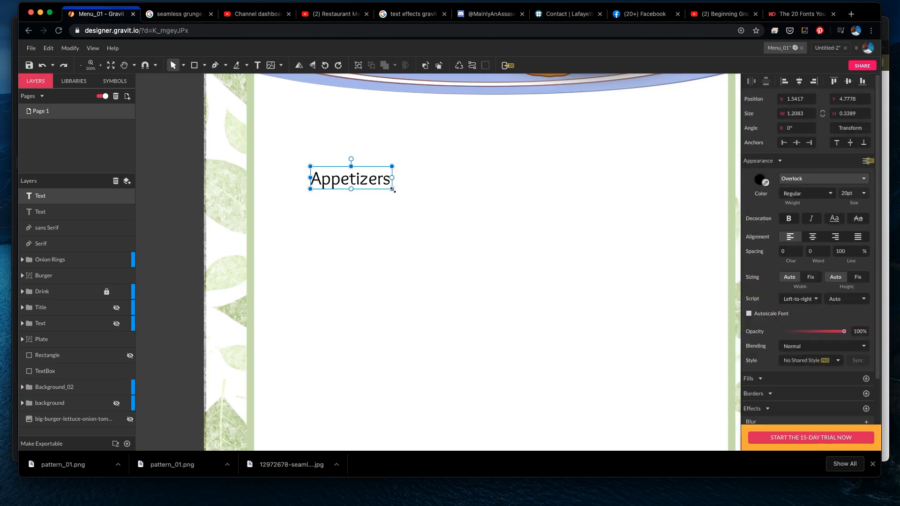
left_click_drag(392, 189, 426, 206)
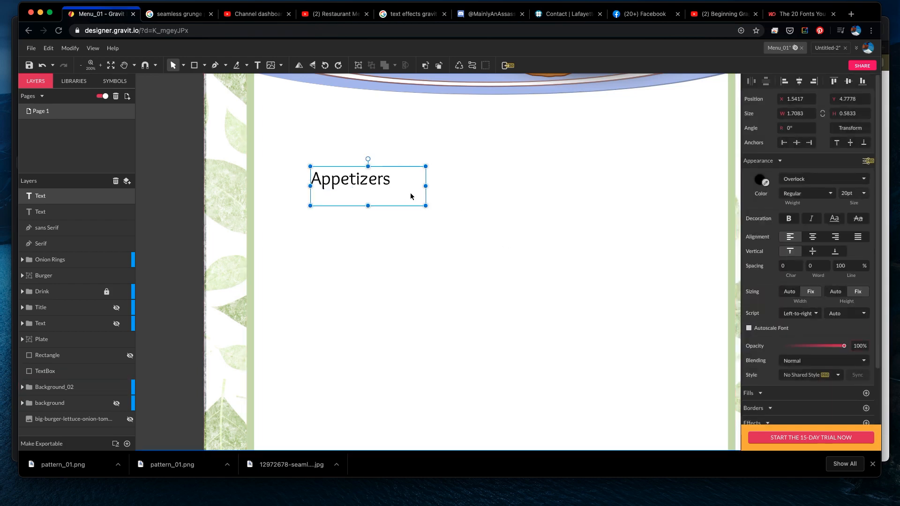
key("ctrl+z")
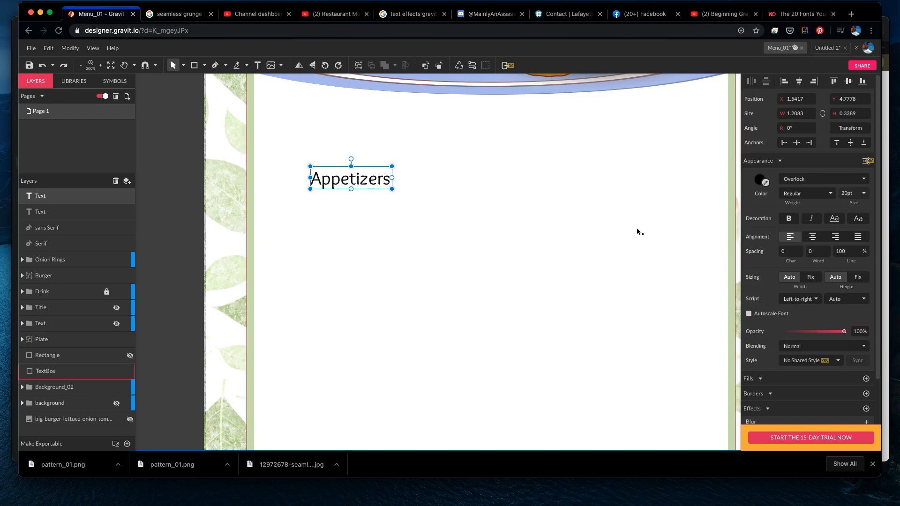
left_click(790, 220)
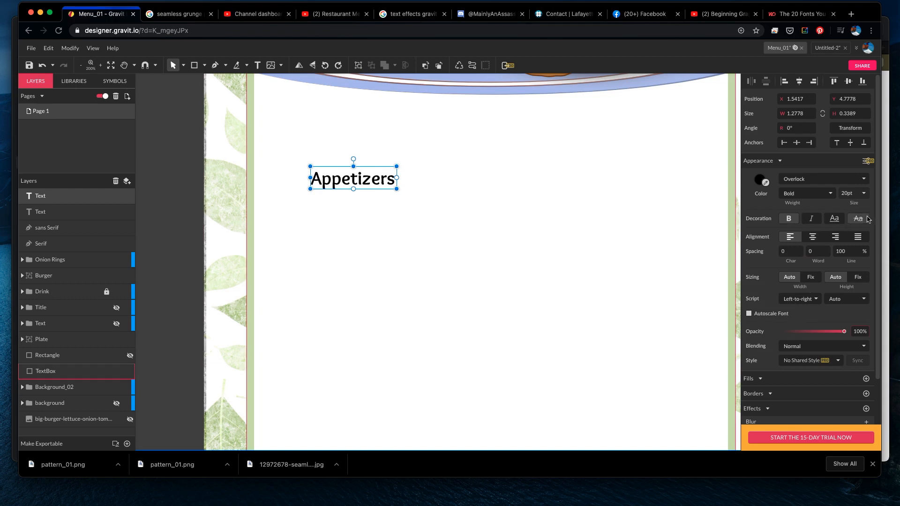
mouse_move(854, 194)
left_mouse_down()
mouse_move(855, 184)
mouse_move(856, 191)
left_mouse_up()
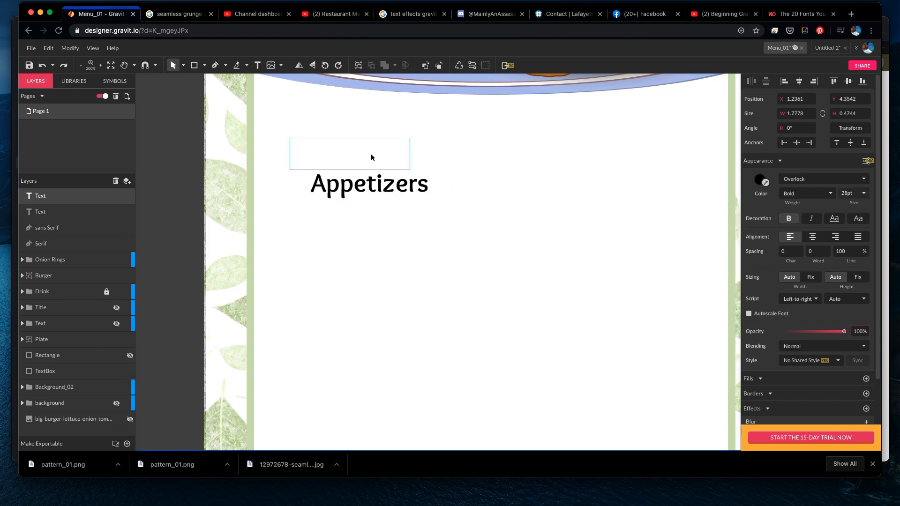
- Show the rulers and place three vertical guides on the white box: inside the left border, inside the right border and near the middle
scroll(422, 211, "down", 5)
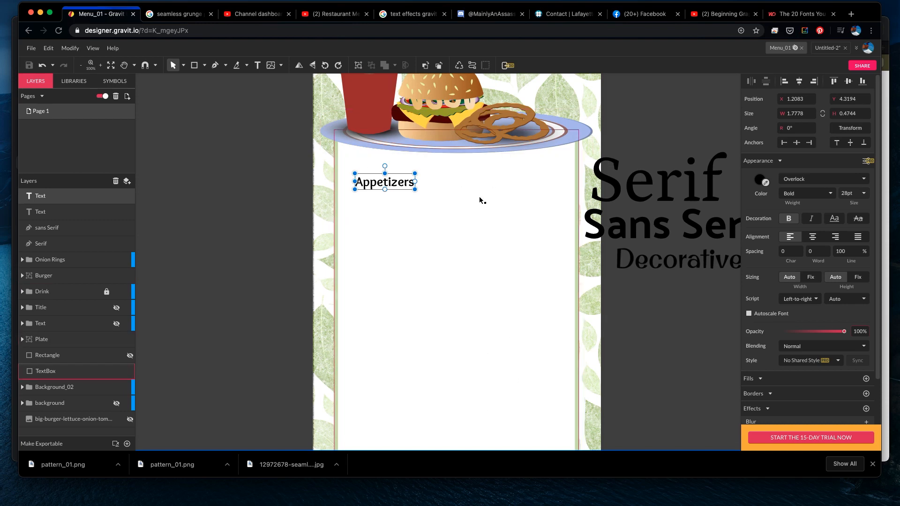
left_click(94, 49)
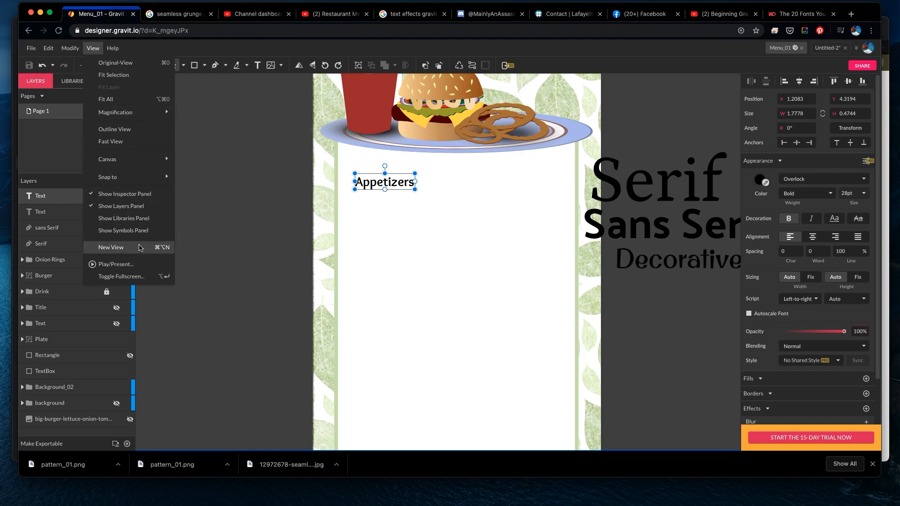
mouse_move(135, 161)
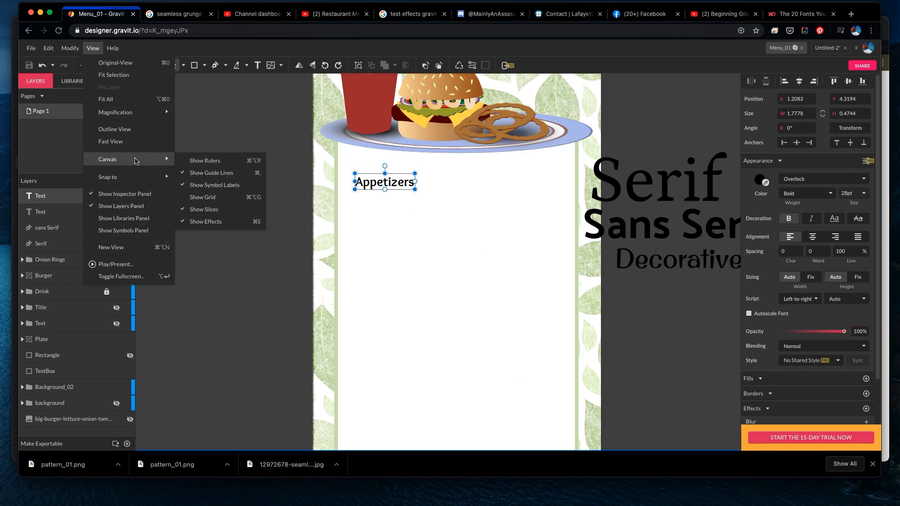
left_click(216, 161)
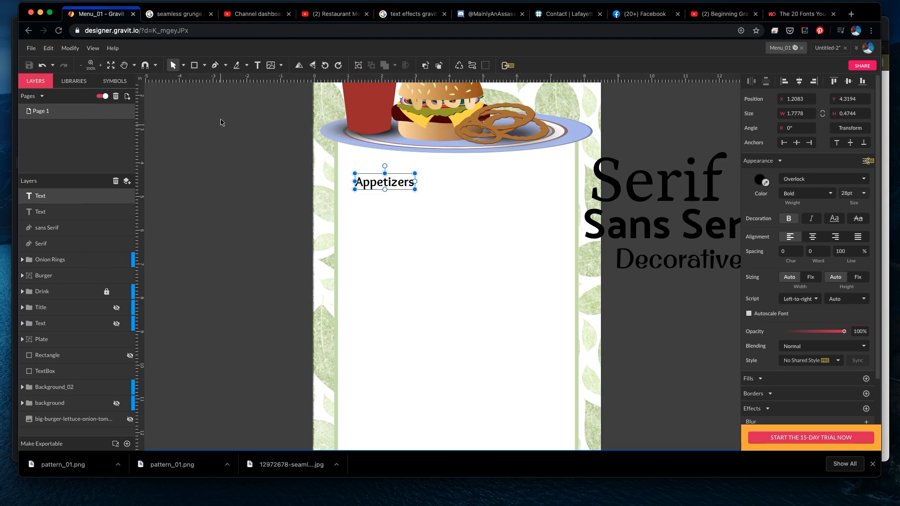
left_click_drag(142, 123, 351, 250)
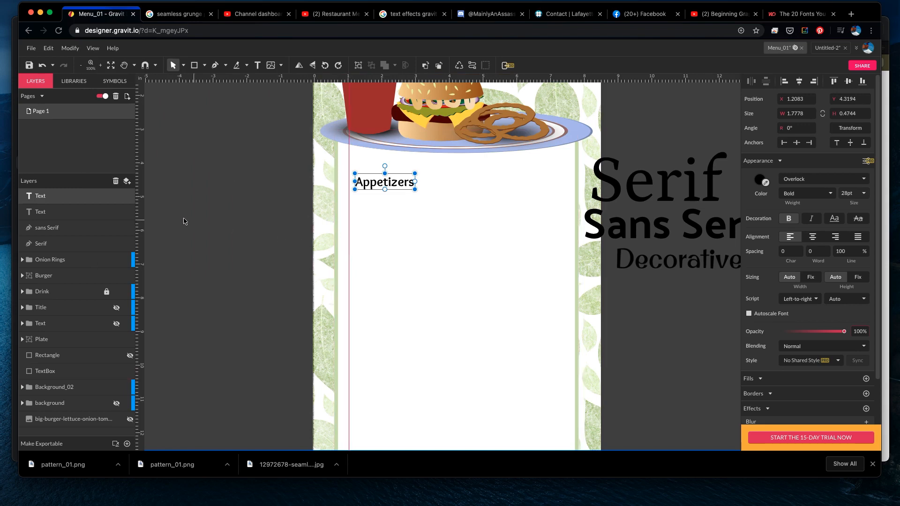
left_click_drag(144, 224, 565, 241)
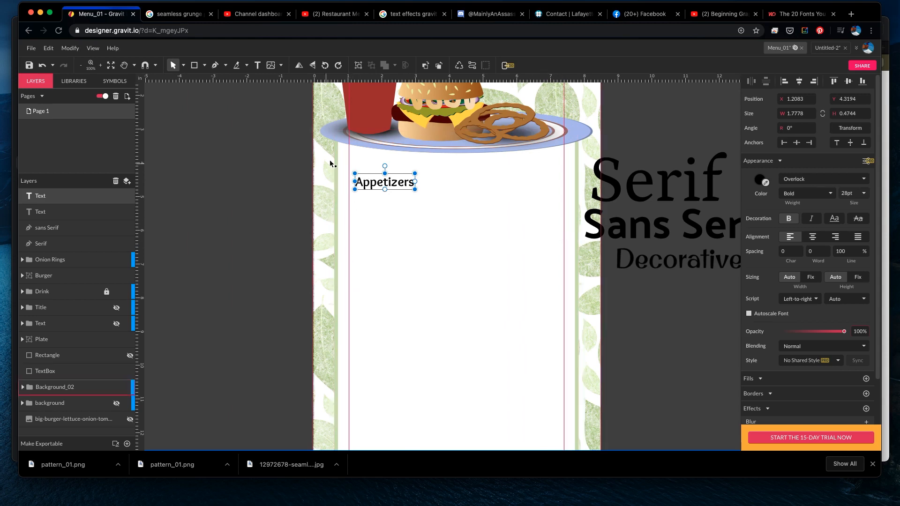
left_click_drag(143, 185, 461, 226)
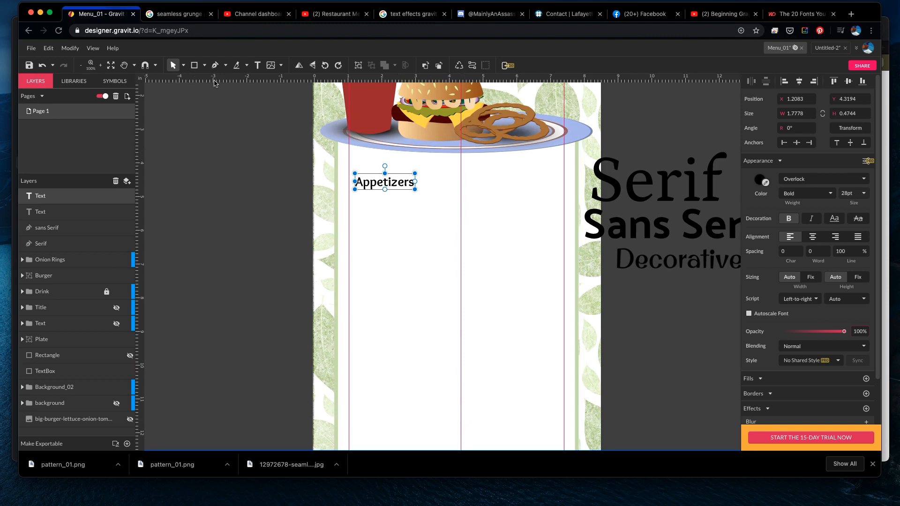
- Place a horizontal guide at about 4.4 in and align the Appetizers heading to it and the left vertical guide
left_click_drag(220, 81, 241, 177)
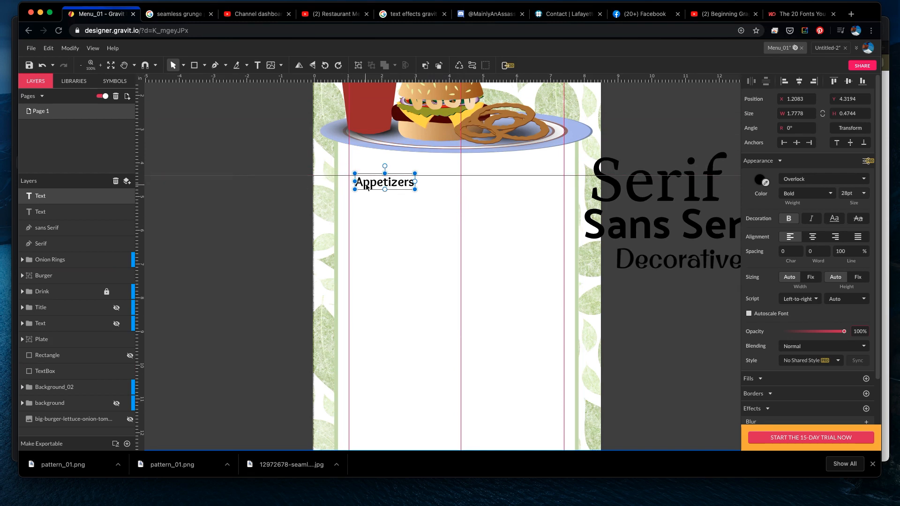
mouse_move(396, 184)
left_mouse_down()
mouse_move(400, 169)
mouse_move(390, 172)
left_mouse_up()
left_click(416, 208)
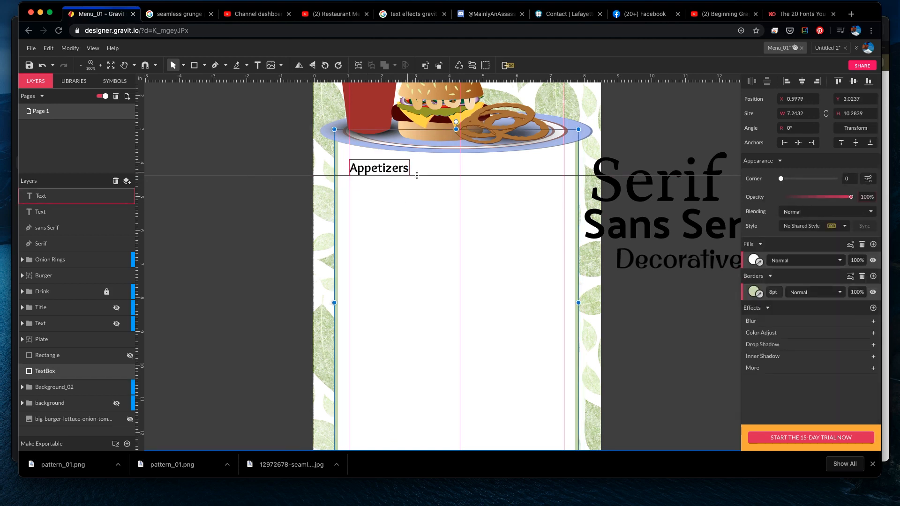
left_click(379, 171)
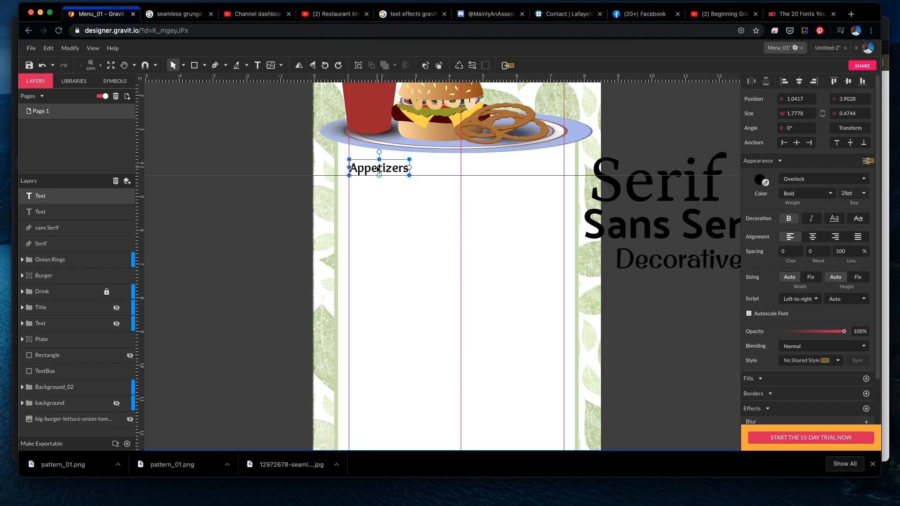
left_click_drag(378, 170, 379, 172)
- Duplicate the Appetizers heading to the middle vertical guide and change the copy's text to "Drinks"
left_click_drag(367, 170, 480, 169)
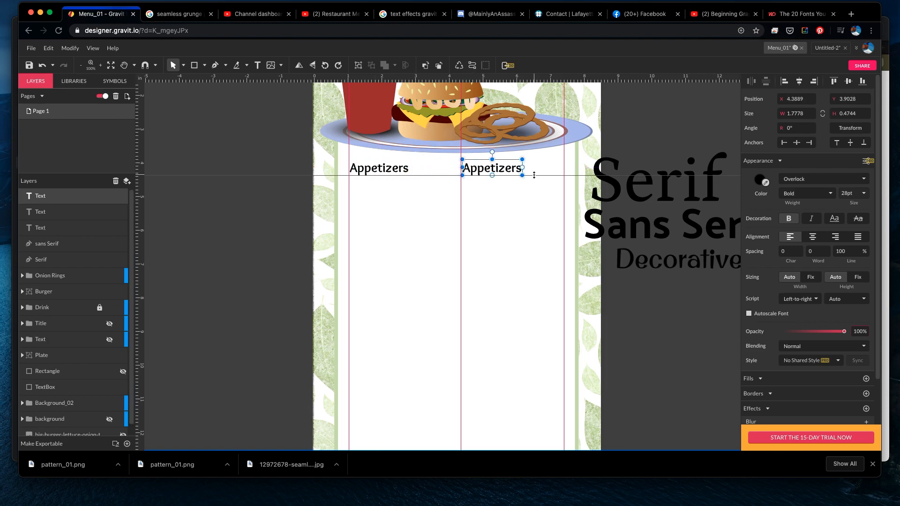
double_click(504, 170)
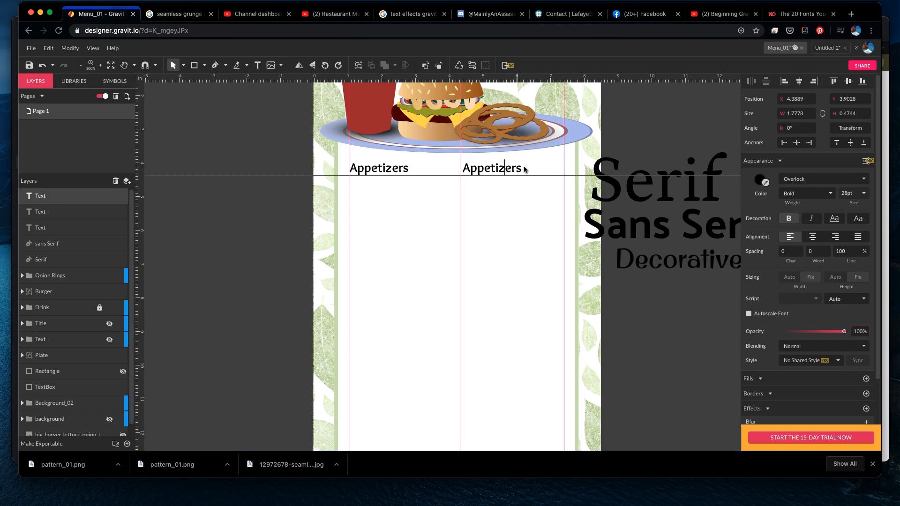
key("Right")
key("Right")
key("Right")
key("BackSpace")
key("BackSpace")
key("BackSpace")
key("BackSpace")
key("BackSpace")
key("BackSpace")
key("BackSpace")
key("BackSpace")
key("BackSpace")
key("BackSpace")
type("Drinks")
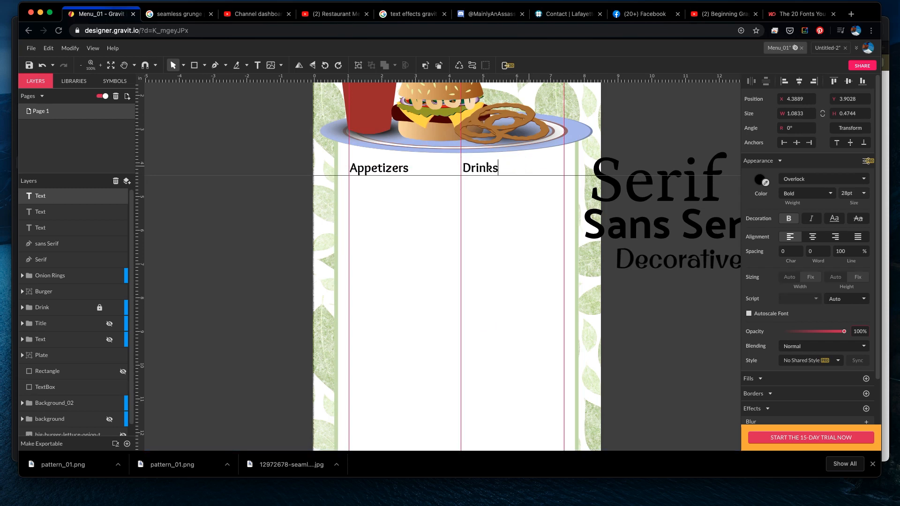
key("Escape")
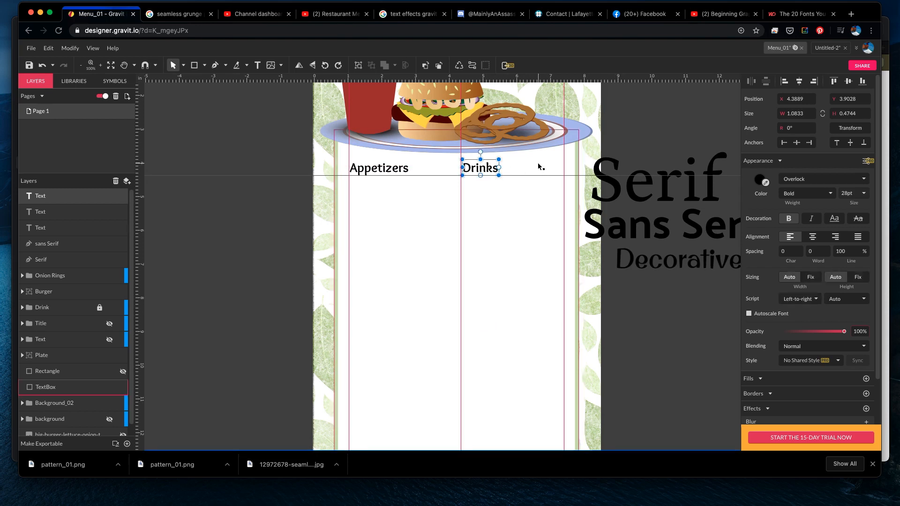
- Nudge the Drinks and Appetizers headings down slightly so their letters rest on the horizontal guide
key("Down")
key("Down")
key("Down")
key("Down")
key("Down")
key("Down")
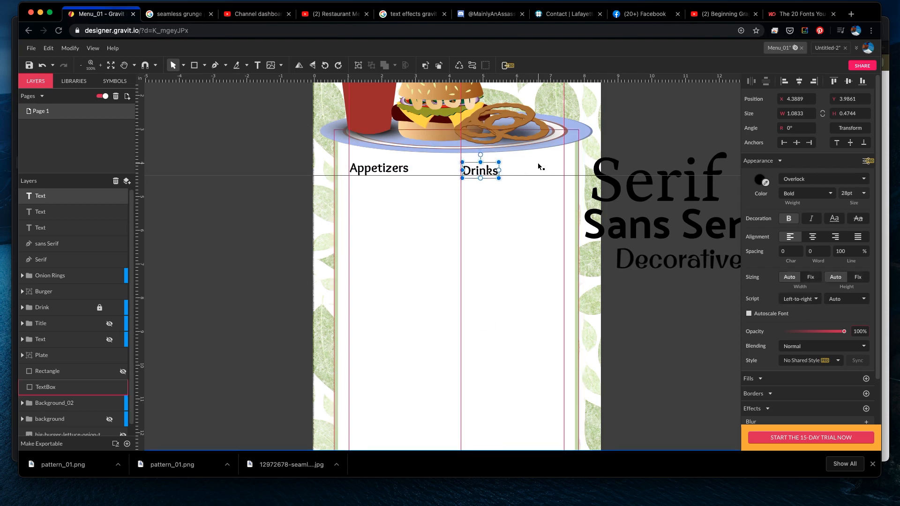
left_click(396, 169)
key("Down")
key("Down")
key("Down")
key("Down")
key("Down")
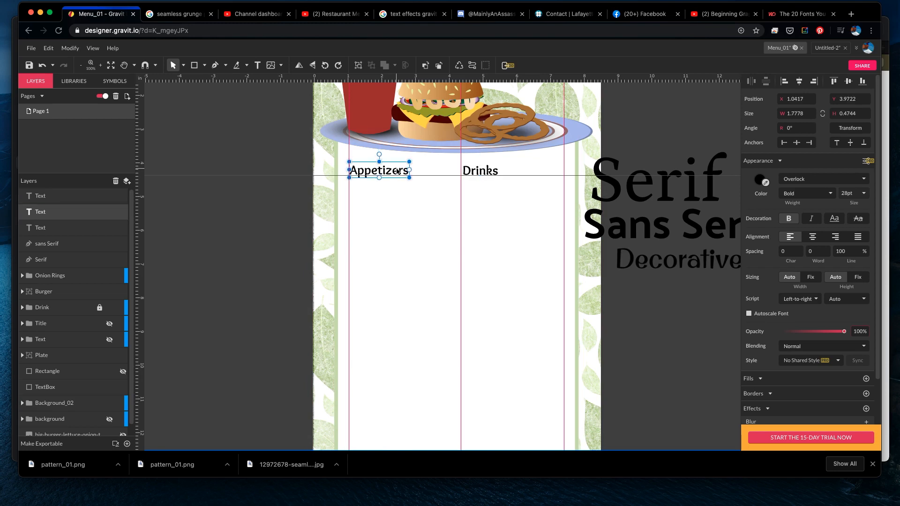
key("Escape")
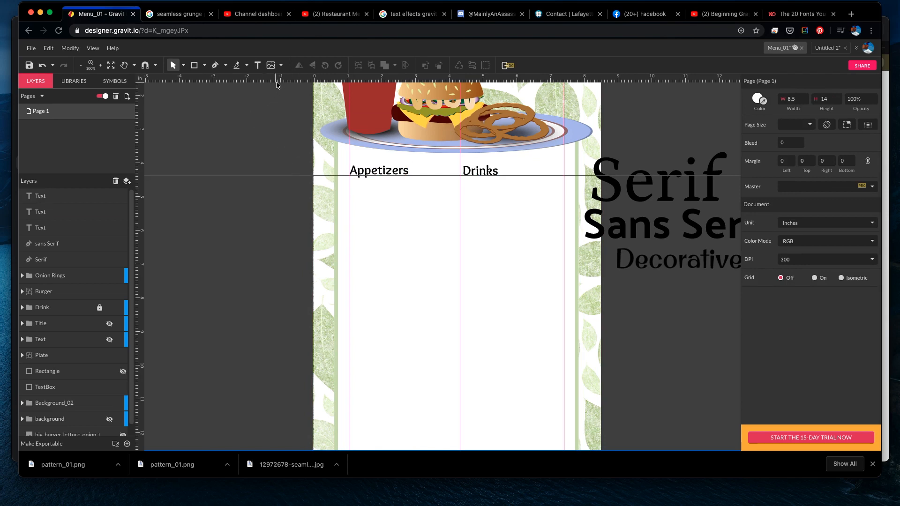
- Add a second horizontal guide at about 8.2 in and place a copy of the Drinks heading there in the left column, retyped as "Burgers"
left_click_drag(277, 82, 298, 305)
left_click(492, 174)
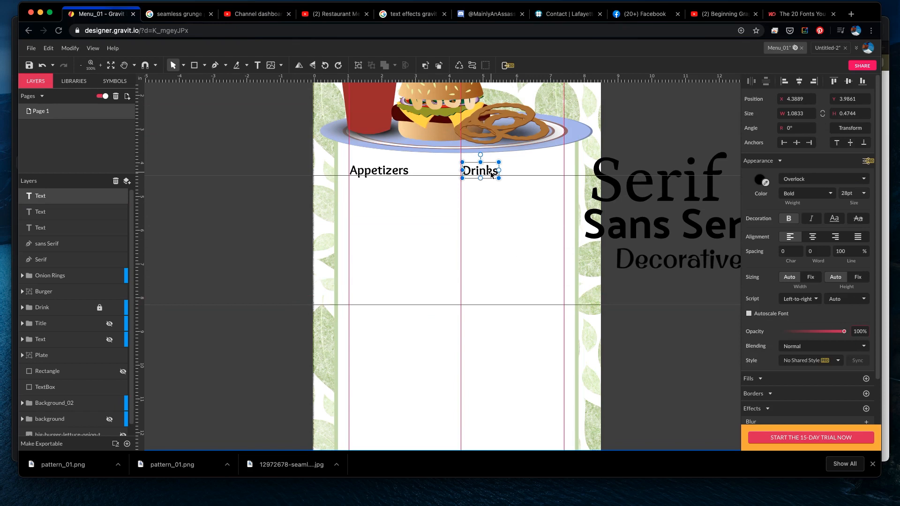
left_click_drag(492, 174, 380, 298)
double_click(381, 299)
key("End")
key("BackSpace")
key("BackSpace")
key("BackSpace")
key("BackSpace")
key("BackSpace")
key("BackSpace")
type("Burgers")
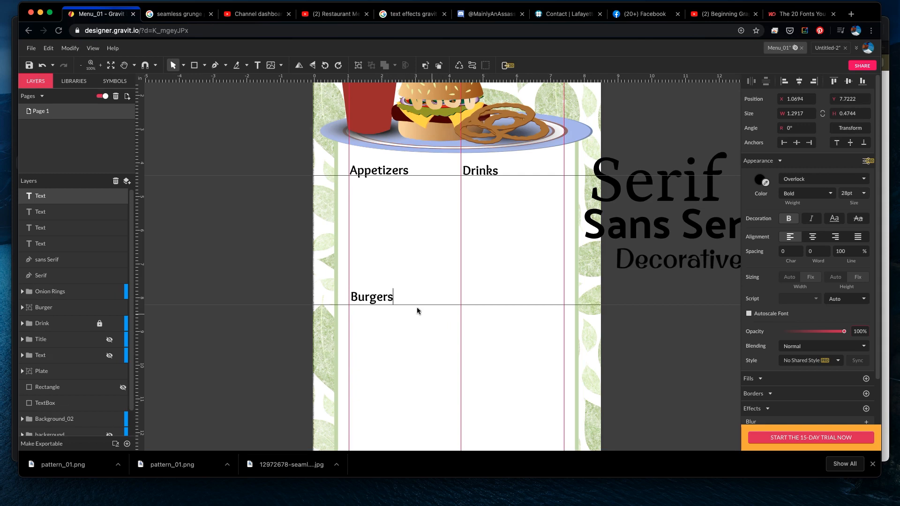
left_click(387, 299)
key("Escape")
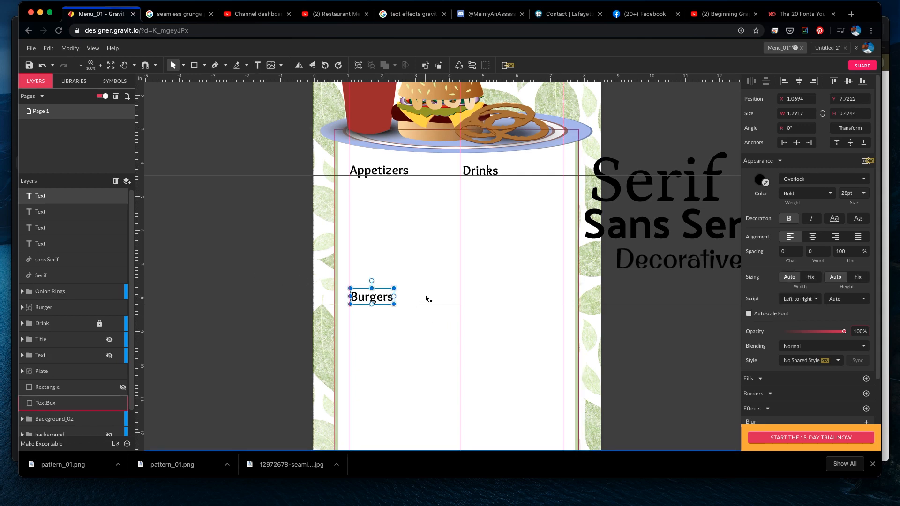
- Nudge the Burgers heading down so its letters rest on the lower horizontal guide, and deselect it
key("Down")
key("Down")
key("Down")
key("Down")
key("Down")
key("Down")
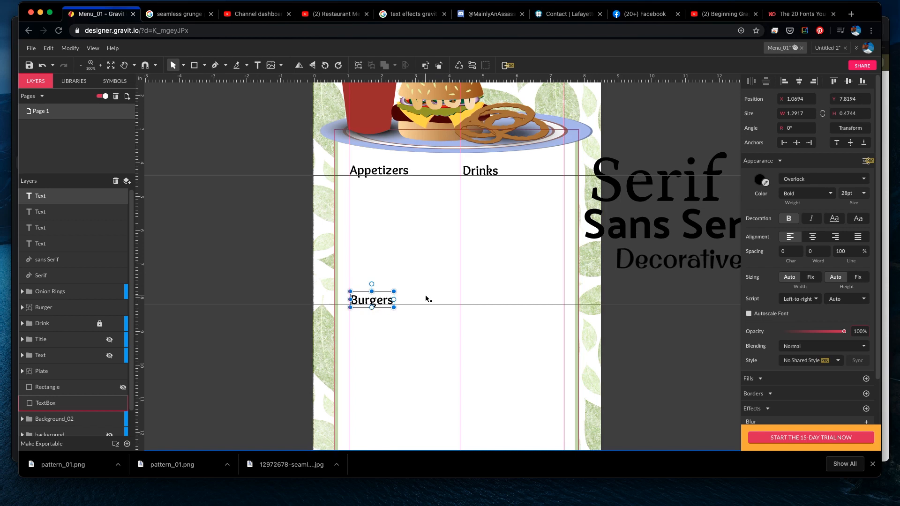
key("Down")
left_click(658, 306)
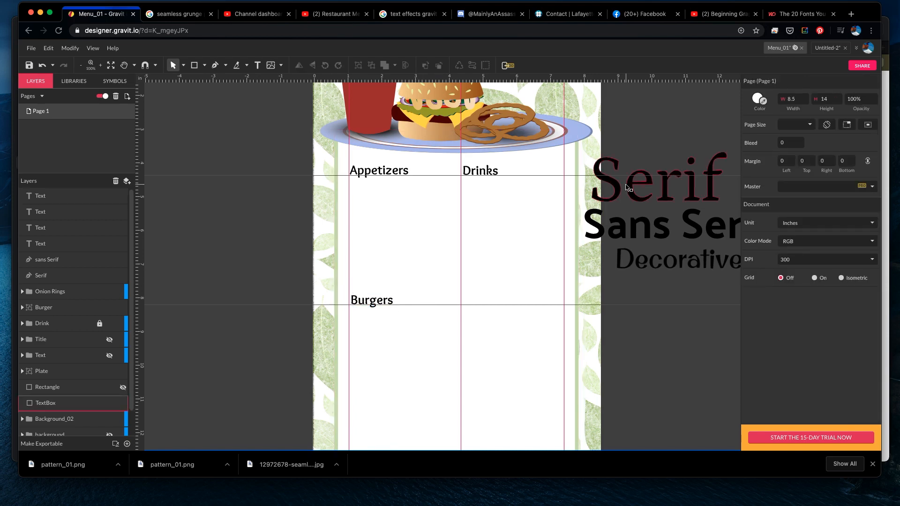
- Add a third horizontal guide below the Burgers heading, near the lower edge of the white text box
left_click_drag(265, 81, 312, 412)
scroll(309, 394, "down", 2)
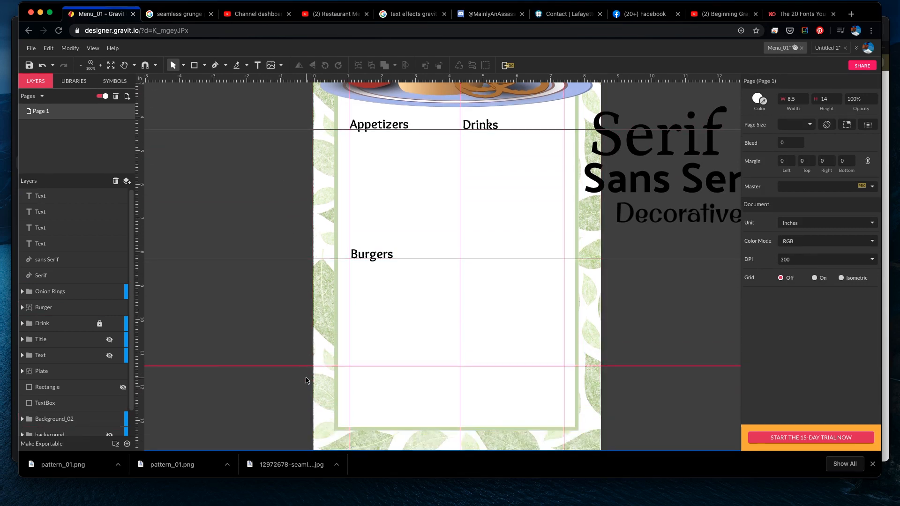
left_click_drag(301, 366, 301, 377)
- Place a copy of the Burgers heading just above the lowest horizontal guide, near the middle vertical guide, and change its text to "Sides"
left_click(382, 254)
left_click_drag(381, 255, 470, 369)
double_click(470, 369)
left_click(483, 367)
key("BackSpace")
key("BackSpace")
key("BackSpace")
key("BackSpace")
key("BackSpace")
key("BackSpace")
key("BackSpace")
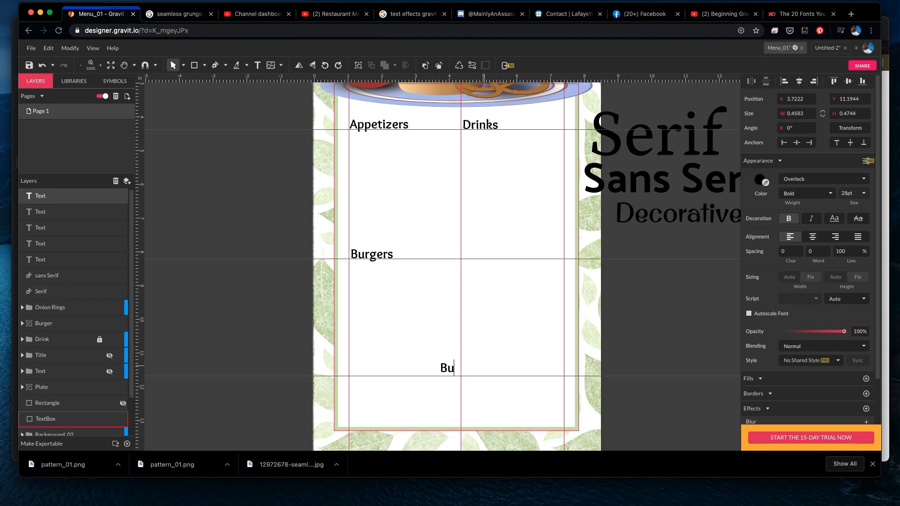
type("Sides")
key("Escape")
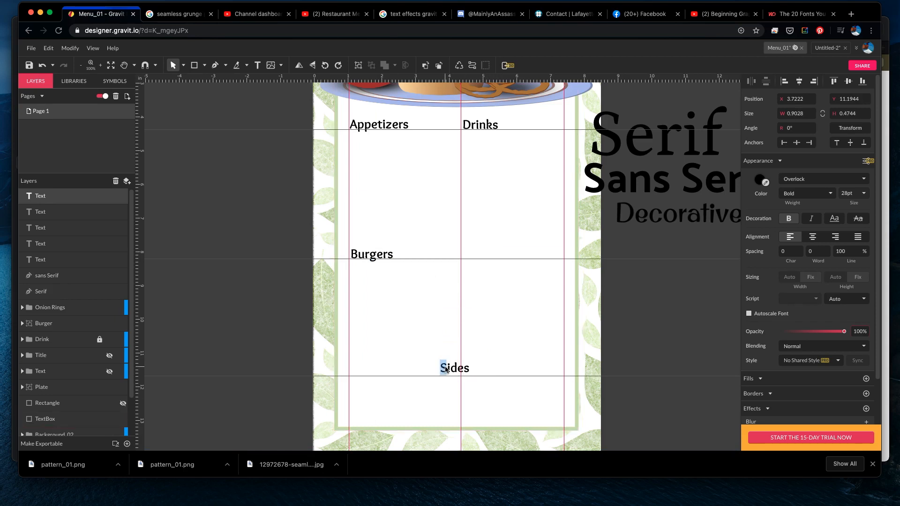
- Nudge the Sides heading right and down so it centres on the middle vertical guide and its letters rest on the lowest horizontal guide
key("Right")
key("Right")
key("Right")
key("Right")
key("Right")
key("Right")
key("Right")
key("Right")
key("Right")
key("Right")
key("Right")
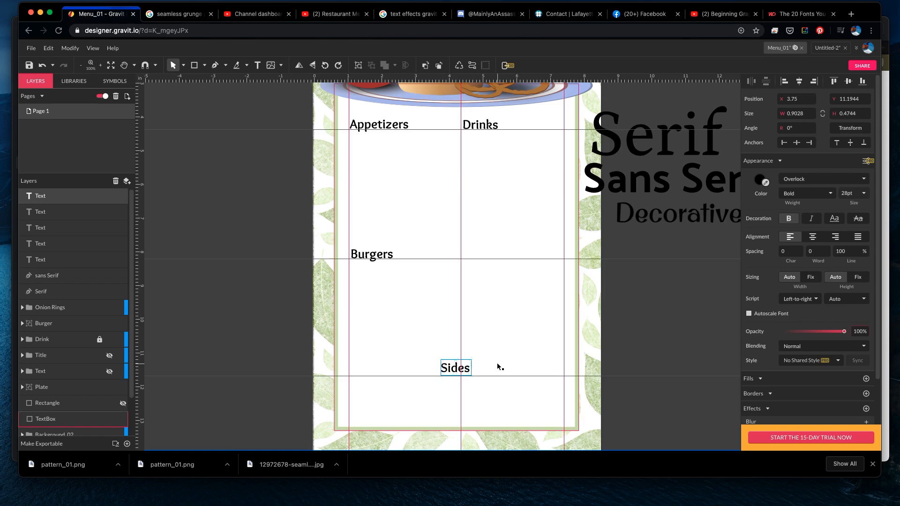
key("Down")
key("Down")
key("Down")
key("Down")
key("Down")
key("Down")
key("Down")
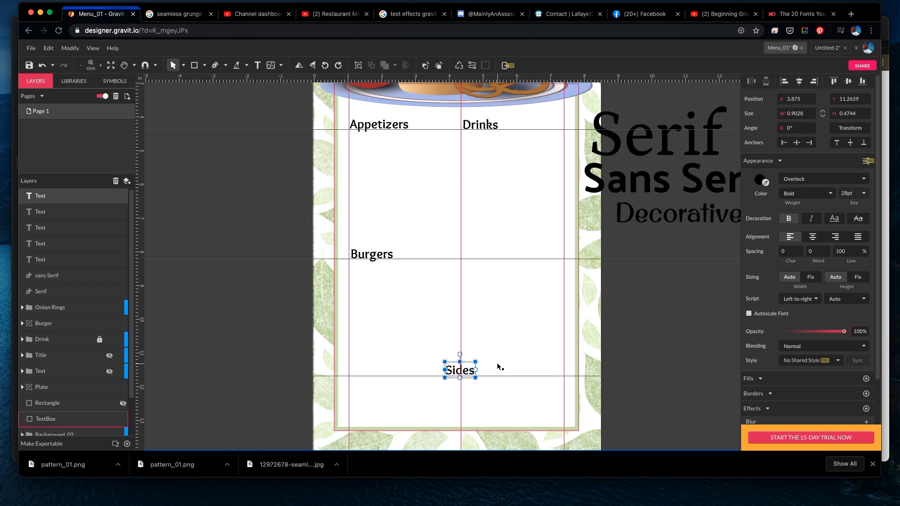
left_click(387, 151)
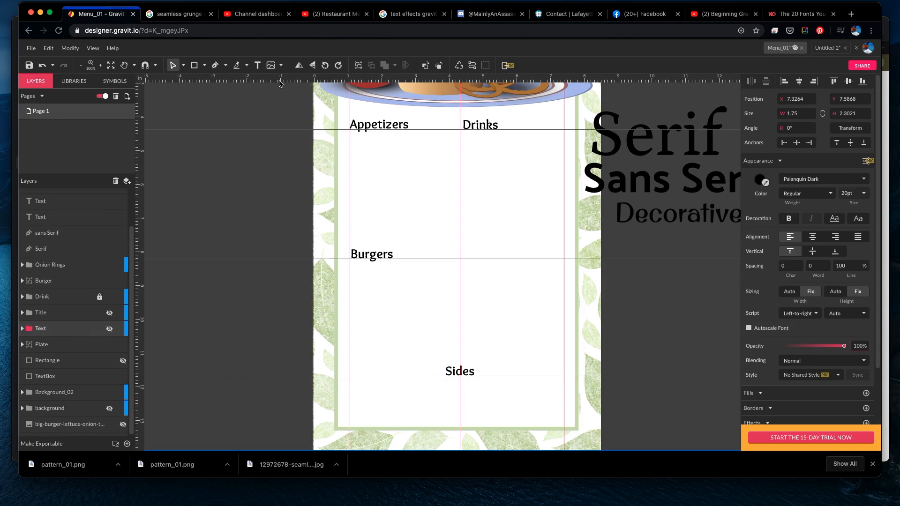
left_click(258, 65)
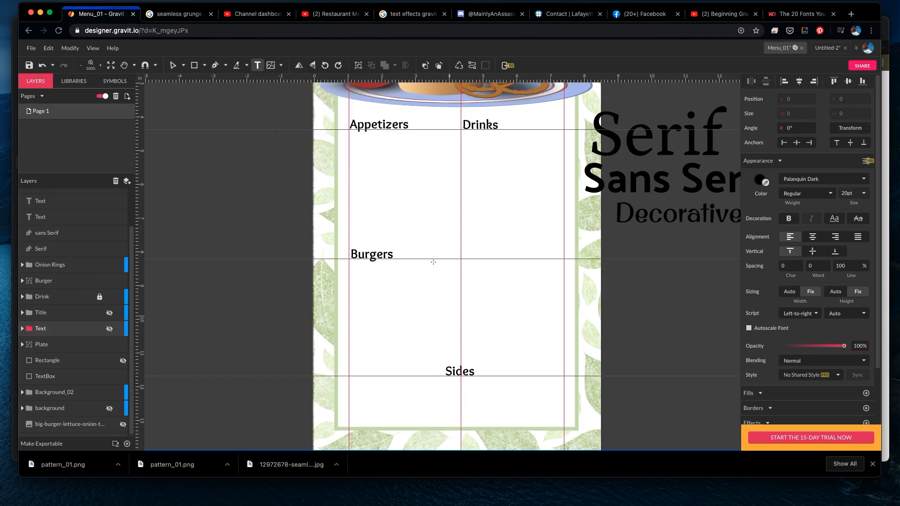
key("super+z")
- Add a 2 × 3.125 in text box under Appetizers listing Nachos, Wings, Cheese Fries, Dip, Calamri, Oysters and Chips on separate lines
left_click(261, 68)
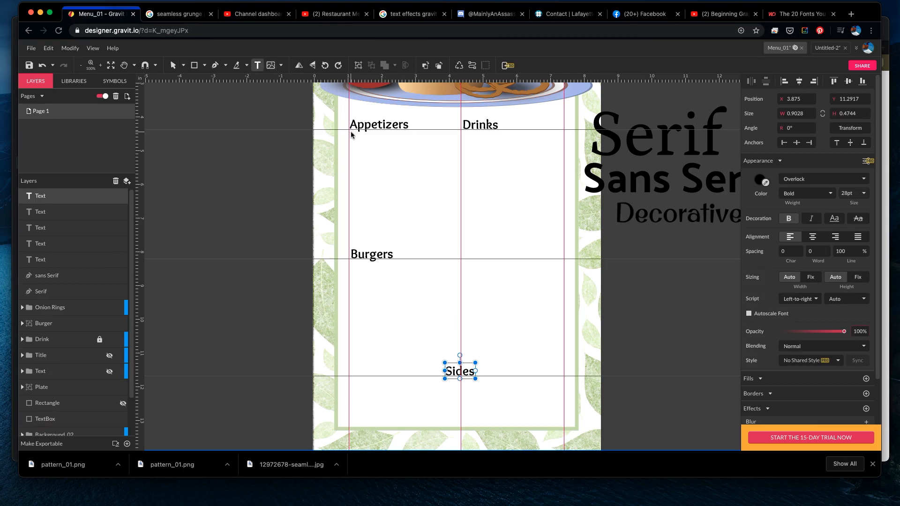
left_click_drag(352, 133, 420, 238)
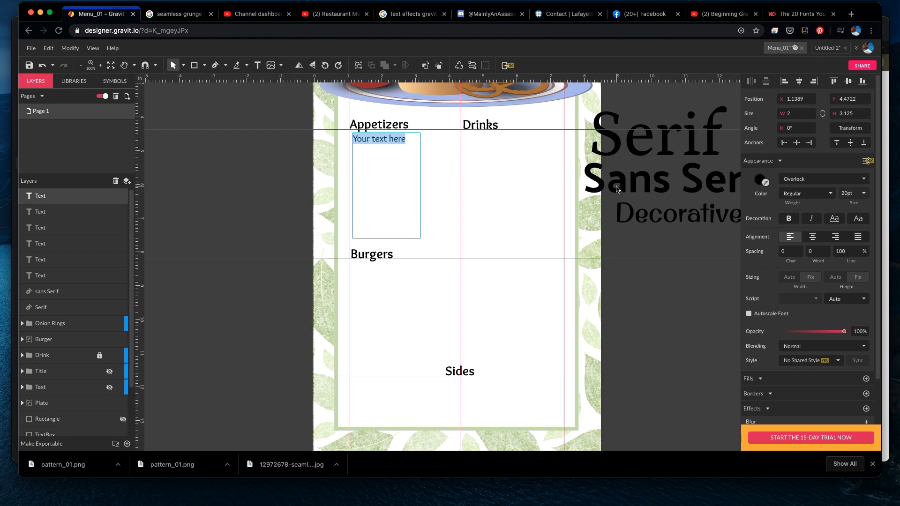
type("Nachos")
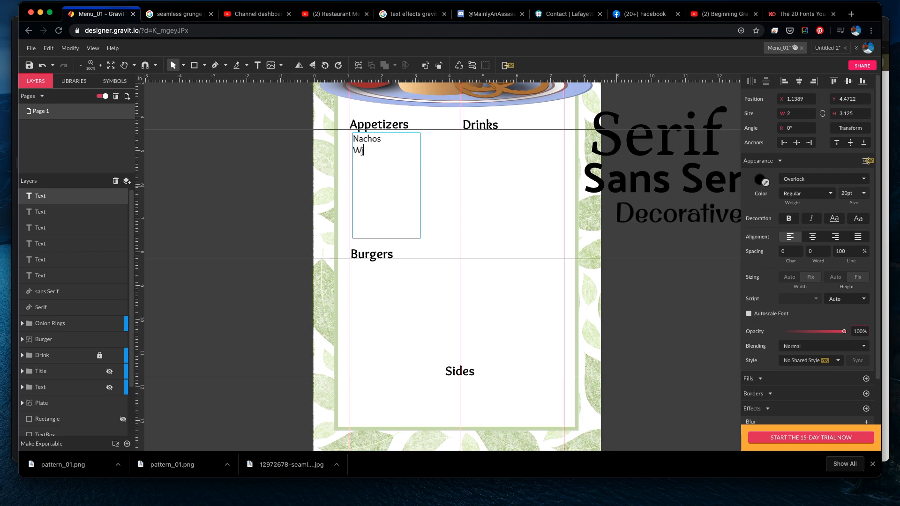
type("gs")
key("BackSpace")
key("BackSpace")
key("BackSpace")
type("ings ")
type("Che")
key("Return")
type("Dip")
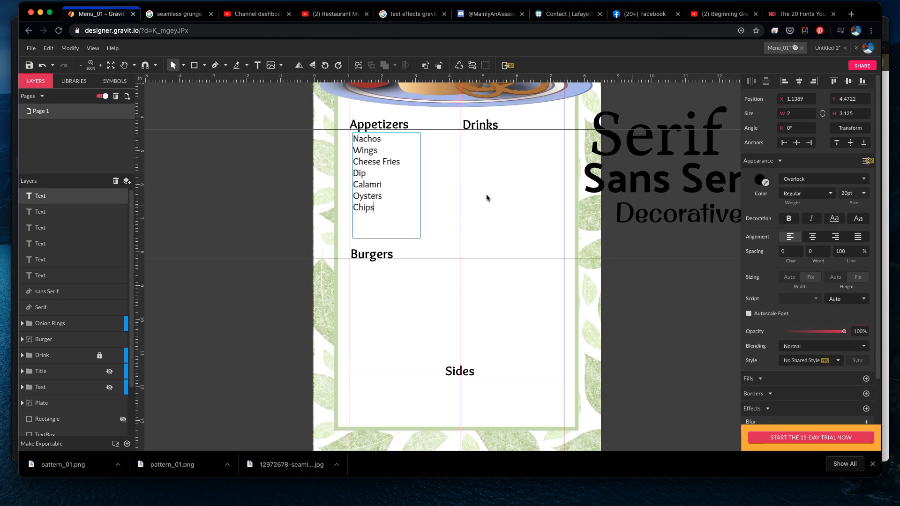
key("Escape")
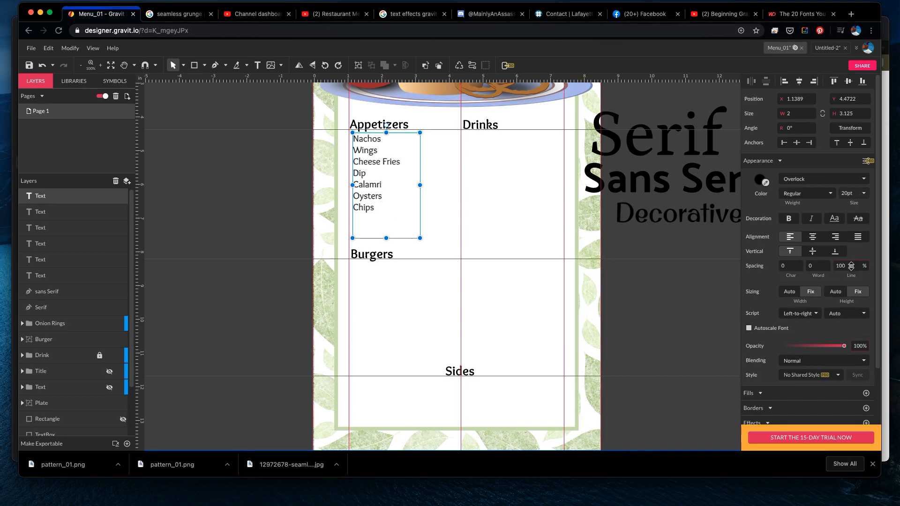
- Set the line spacing of the appetizer list to 112%
left_click_drag(851, 266, 895, 215)
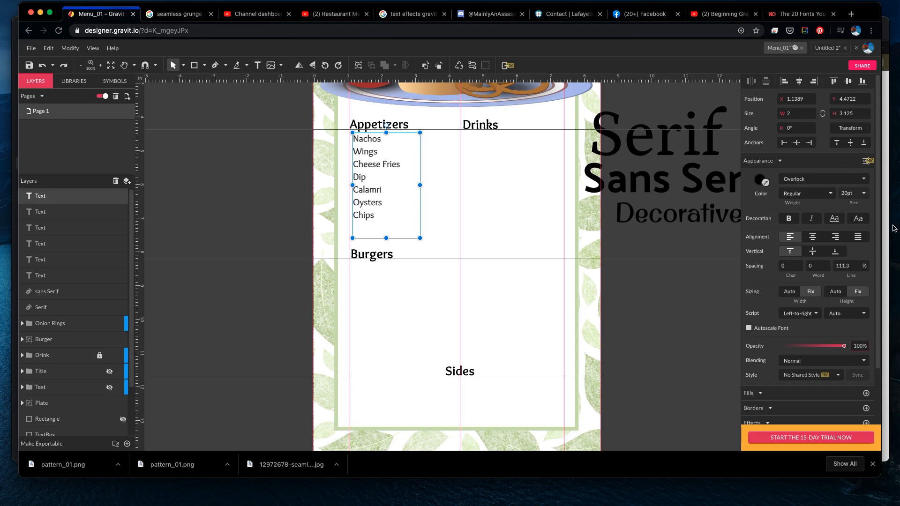
left_click(855, 270)
type("112")
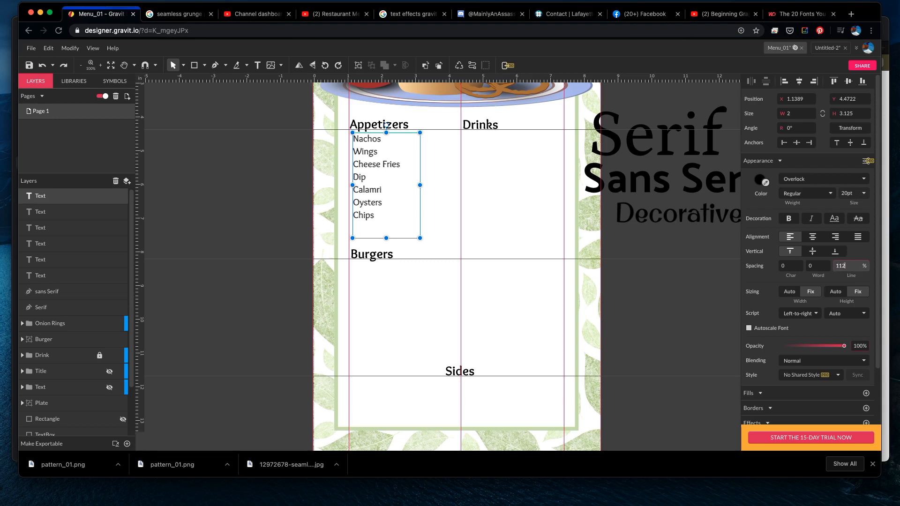
key("Return")
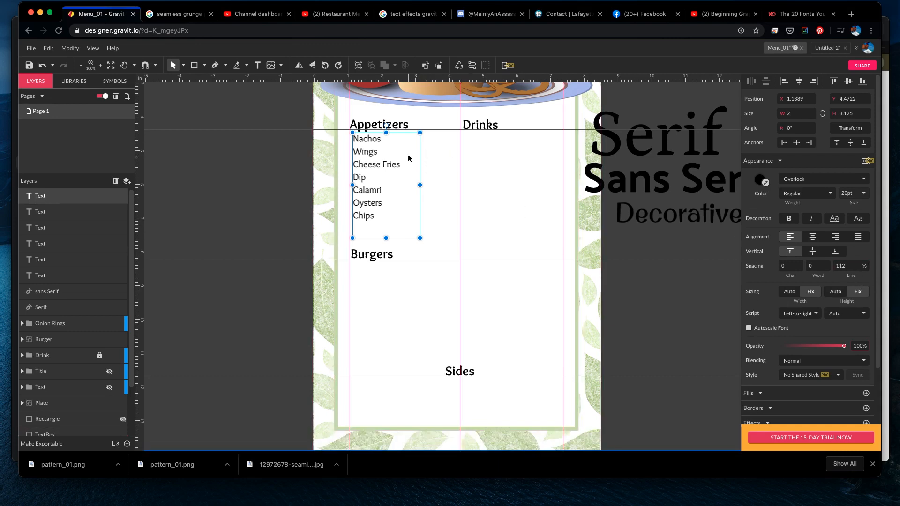
- Try the fonts that follow Overlock on the appetizer list and apply Padauk
key("alt")
left_click(813, 180)
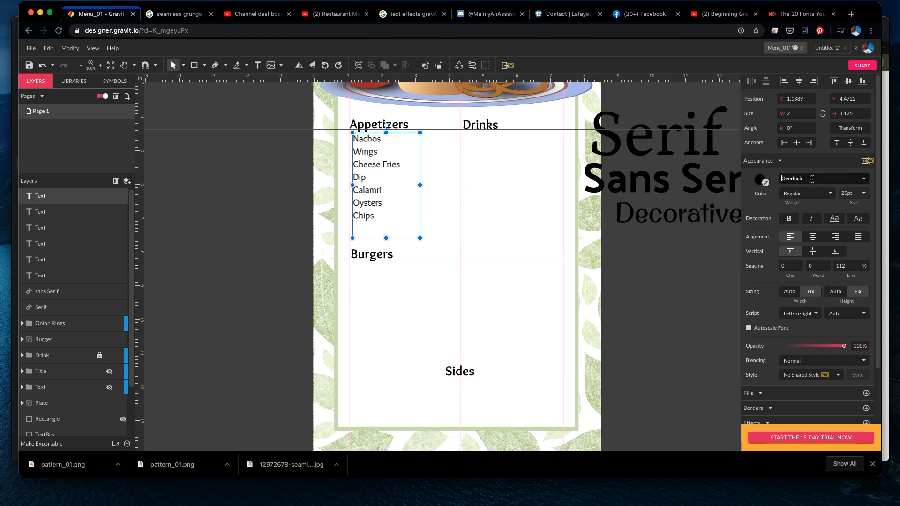
key("Down")
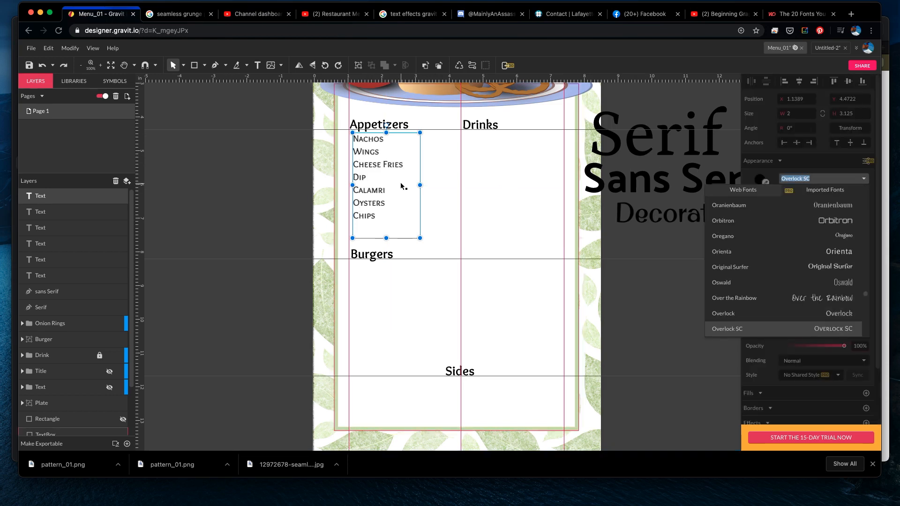
scroll(400, 184, "up", 2)
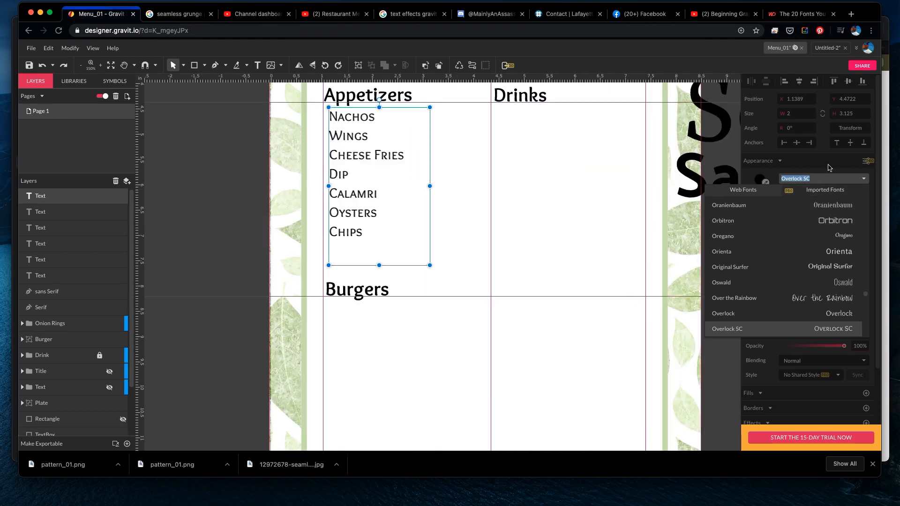
key("Down")
key("Down")
key("Down")
key("Down")
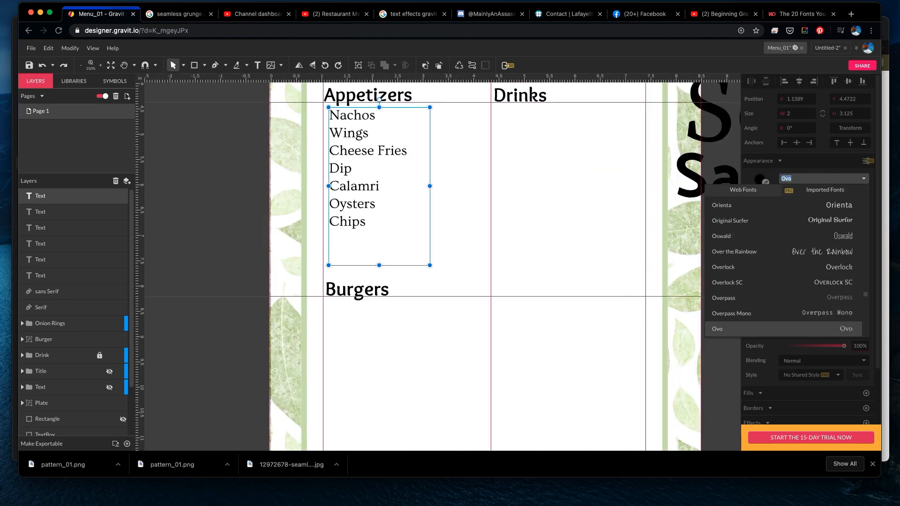
key("Down")
key("Down")
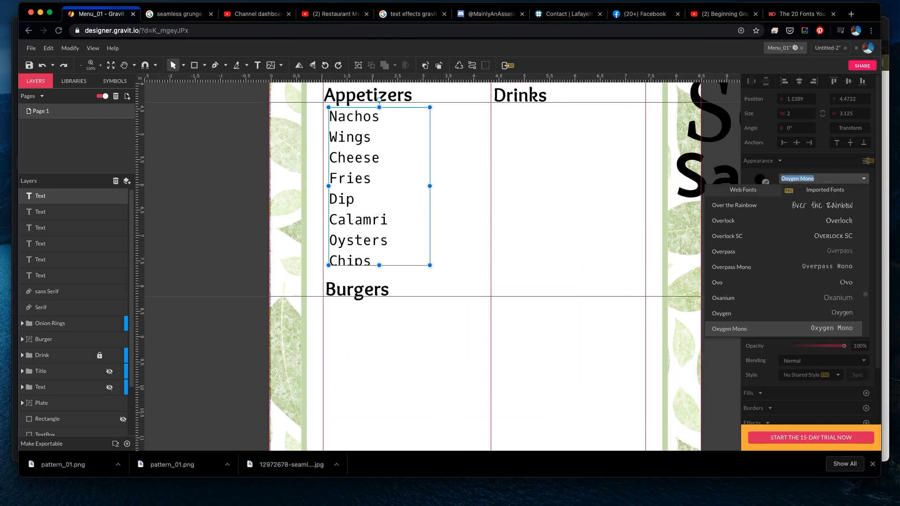
key("Down")
key("Down")
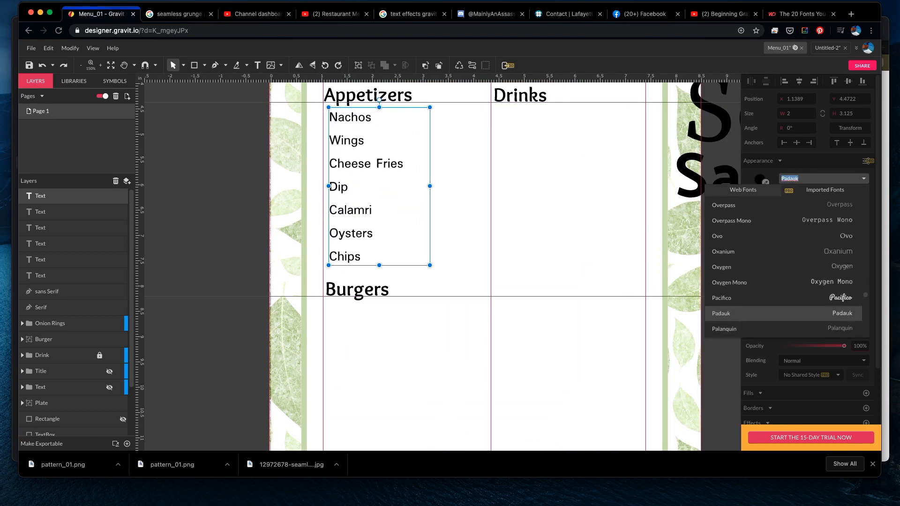
key("Return")
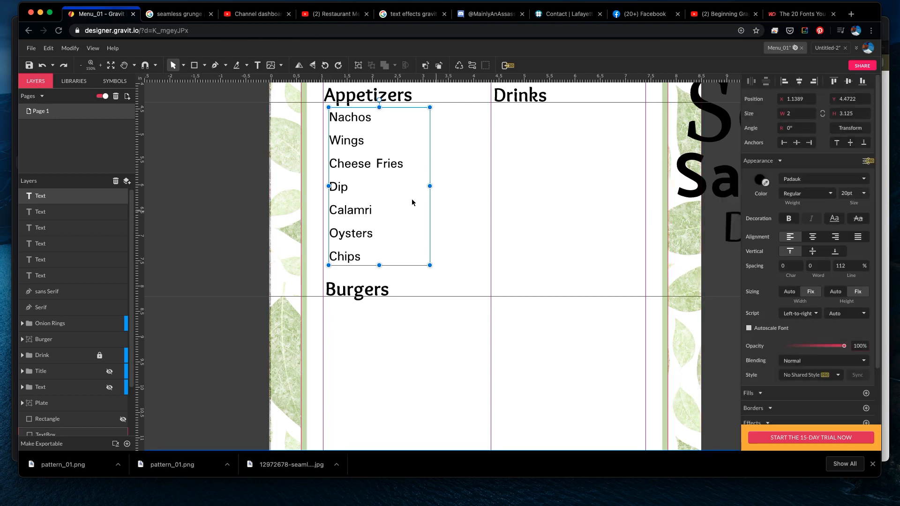
- Nudge the appetizer list left to line up with the left vertical guide at X about 1.04 in, and deselect it
key("Escape")
left_click(371, 123)
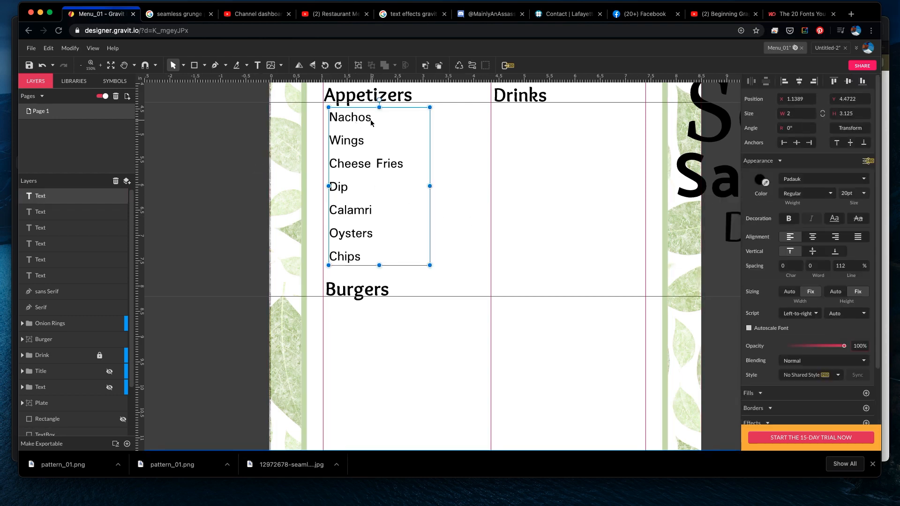
key("Left")
key("Left")
key("Left")
key("Left")
key("Left")
key("Left")
key("Left")
key("Left")
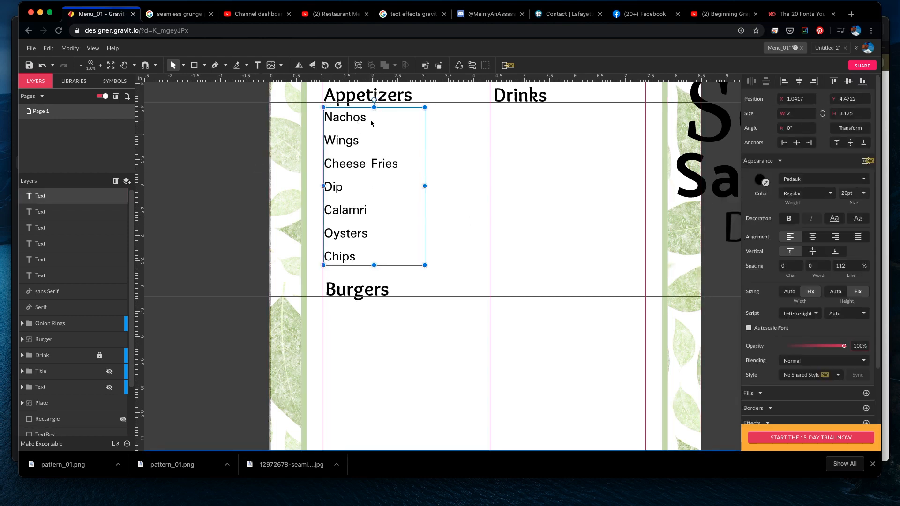
key("Right")
left_click(197, 154)
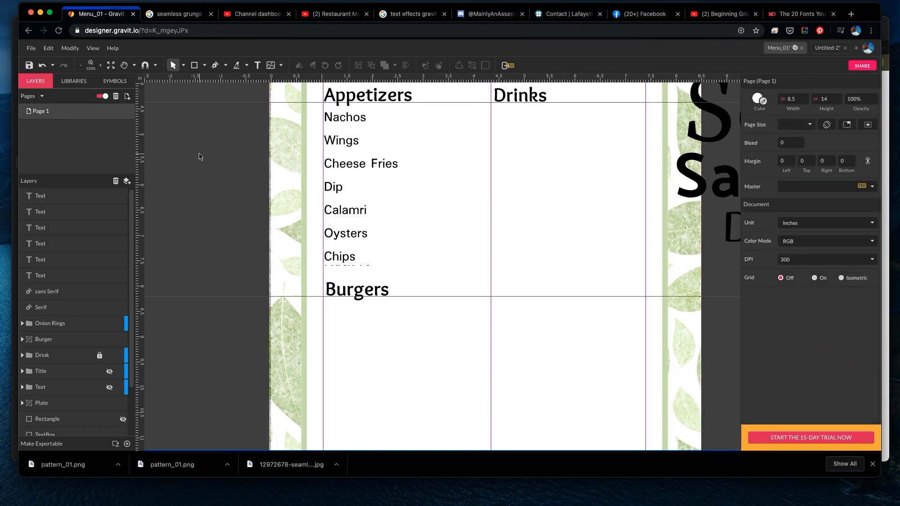
- Duplicate the appetizer list horizontally so the copy ends at the middle vertical guide, and right-align the copy's text
left_click(359, 144)
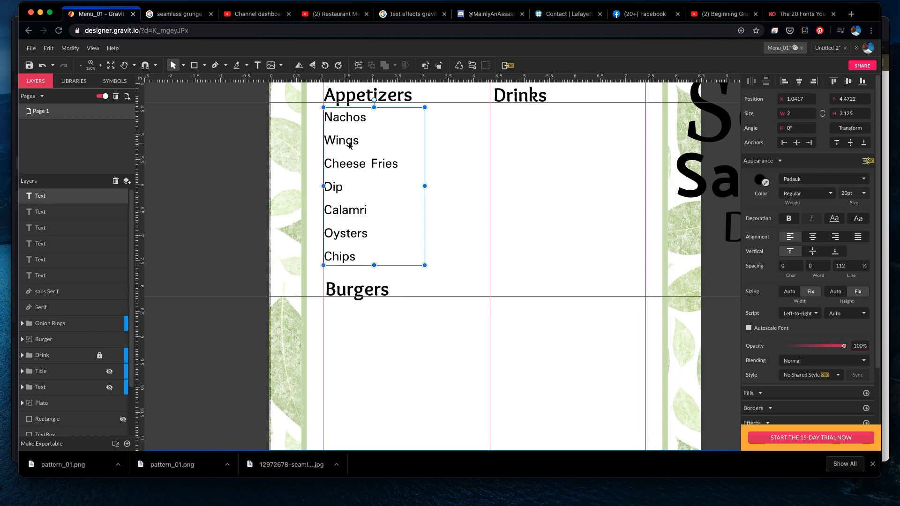
left_click_drag(349, 145, 415, 146)
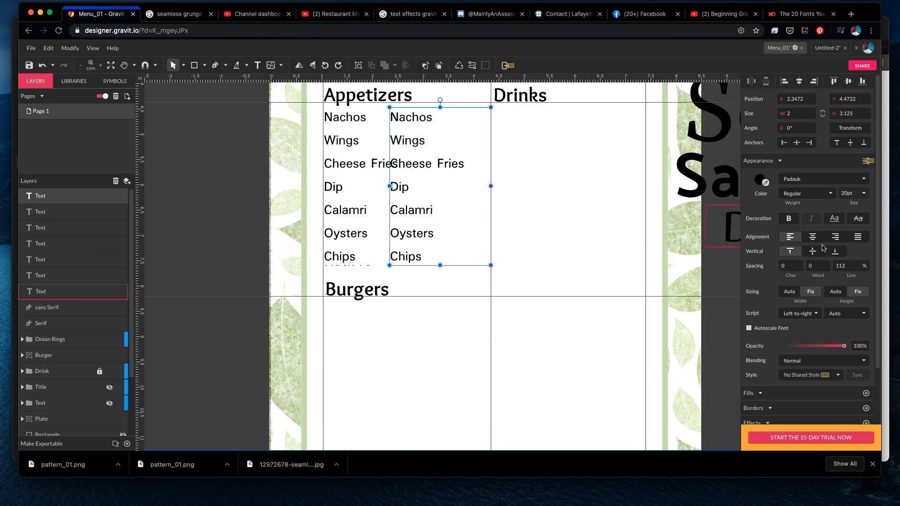
left_click(840, 240)
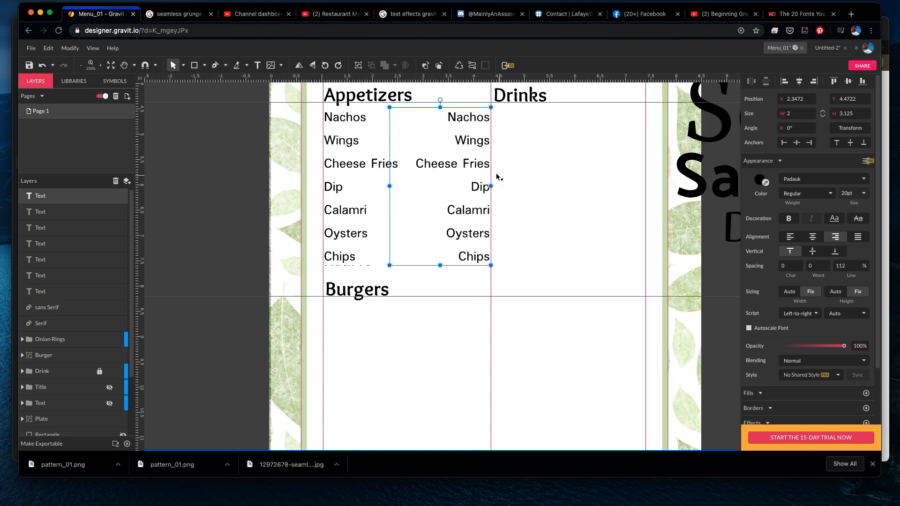
- Replace the copied list's text with the first four prices, one per line: $4, $6, $5 and $3
double_click(450, 120)
left_click_drag(450, 120, 488, 212)
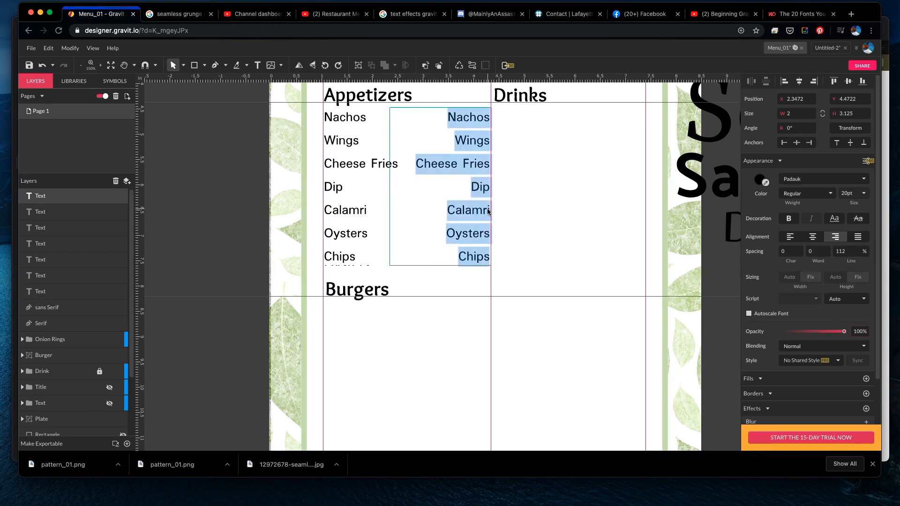
type("$")
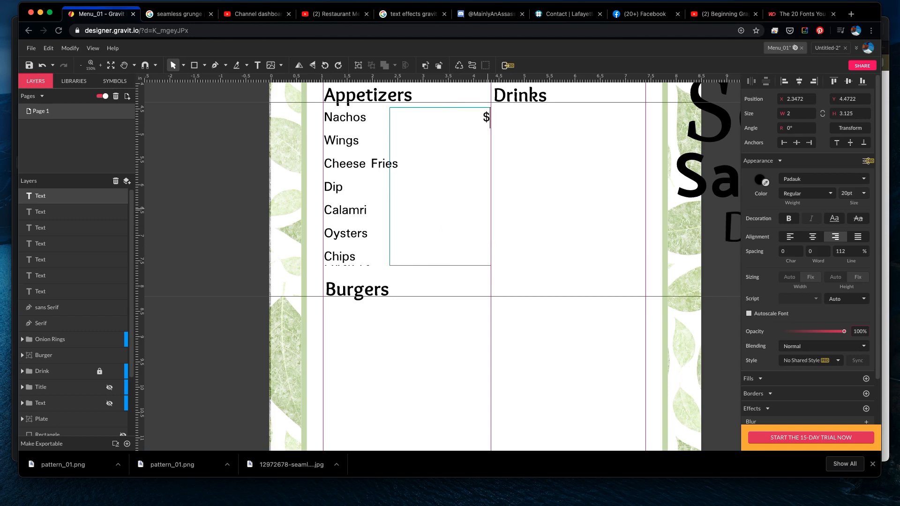
type("4 ")
type("$6")
key("Return")
type("$5 ")
type("$")
type("3")
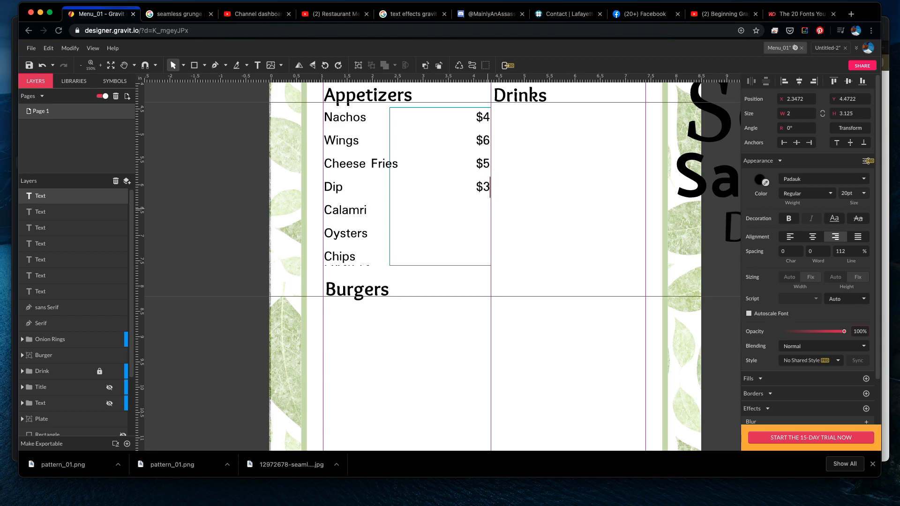
- Add the prices $7.50, $5 and $2.50 for Calamri, Oysters and Chips on the next three lines
key("Return")
type("$")
type("7,50")
key("BackSpace")
key("BackSpace")
key("BackSpace")
type(".50 $5 2.50")
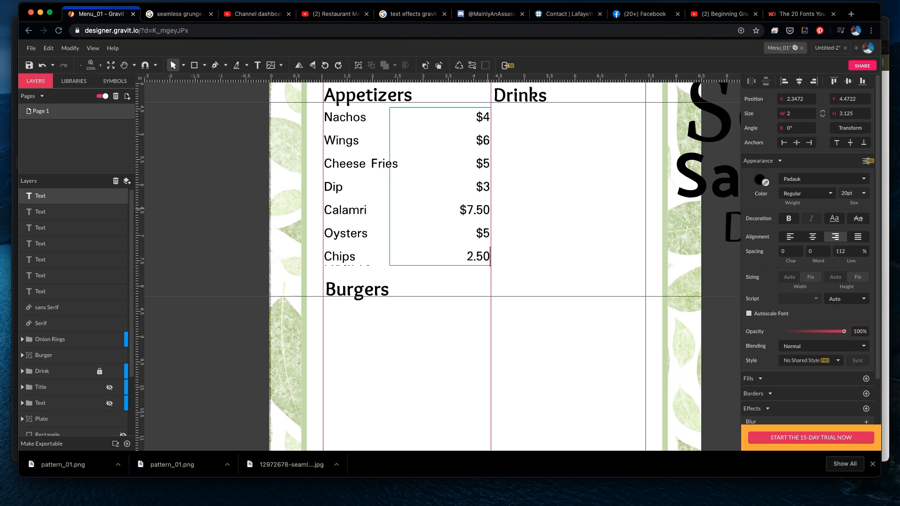
key("Left")
key("Left")
key("Left")
type("$")
- Create a new layer and name it "Text_02"
left_click(127, 182)
double_click(48, 197)
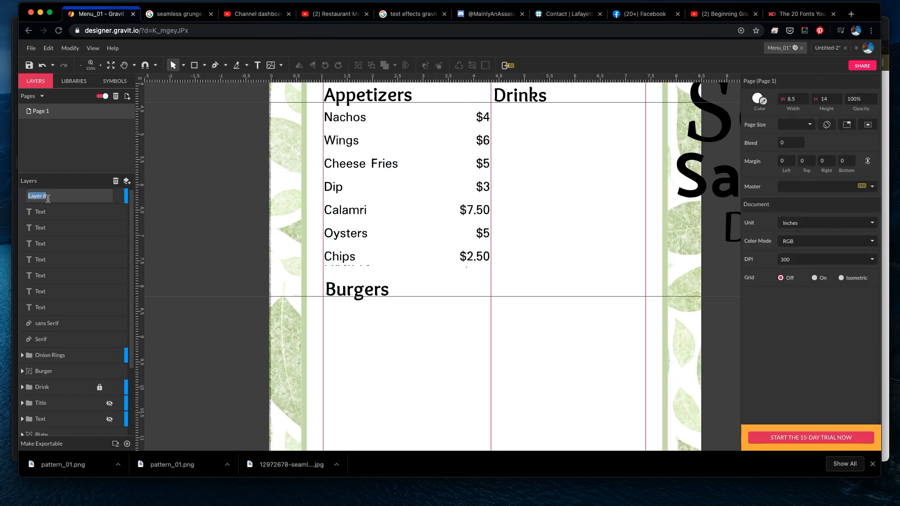
type("Text_02")
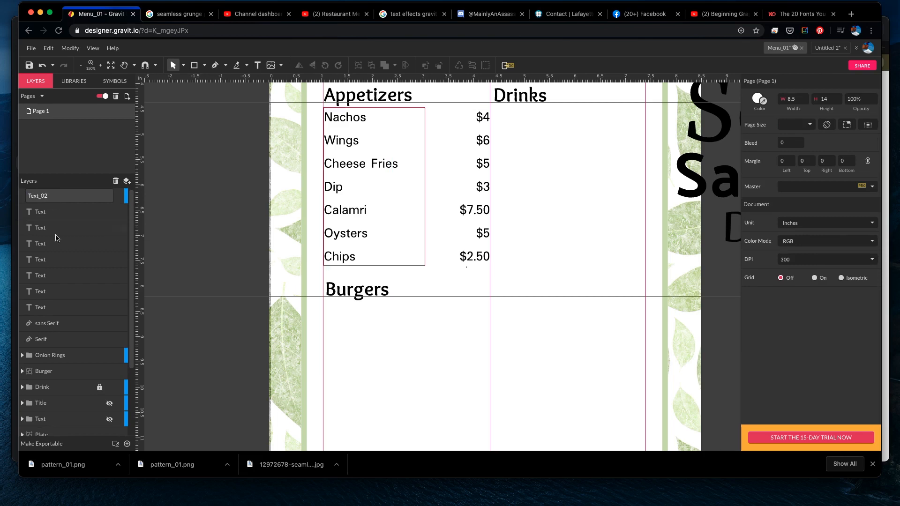
key("Return")
- Move all the menu heading, item and price text objects into the Text_02 layer and expand that layer
left_click(62, 214)
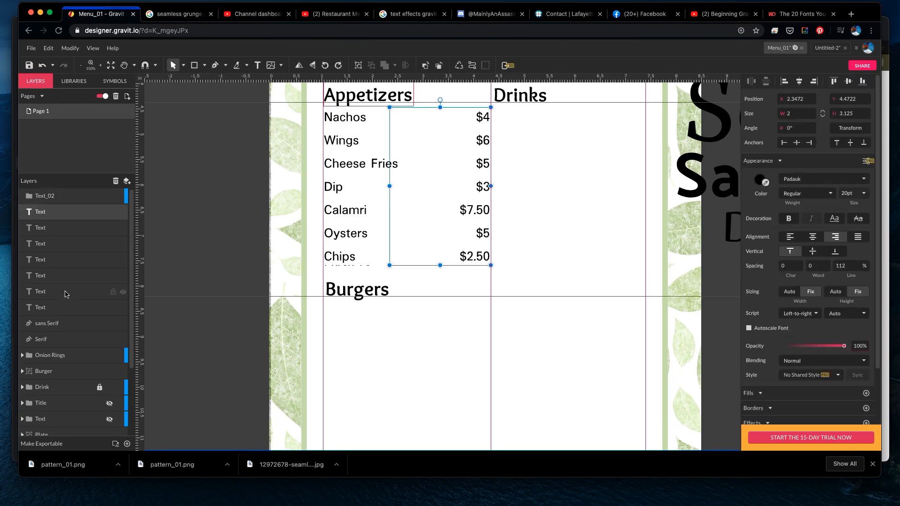
left_click(69, 308, "shift")
left_click_drag(40, 214, 45, 202)
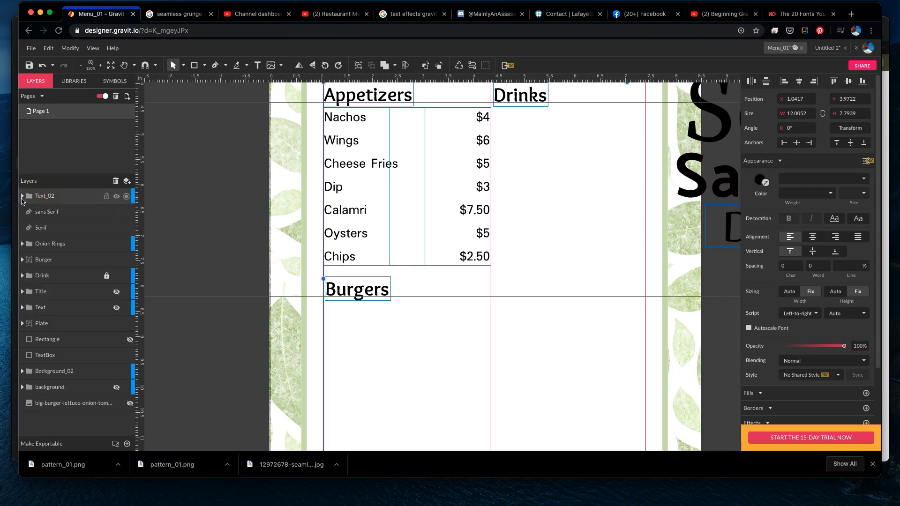
left_click(23, 196)
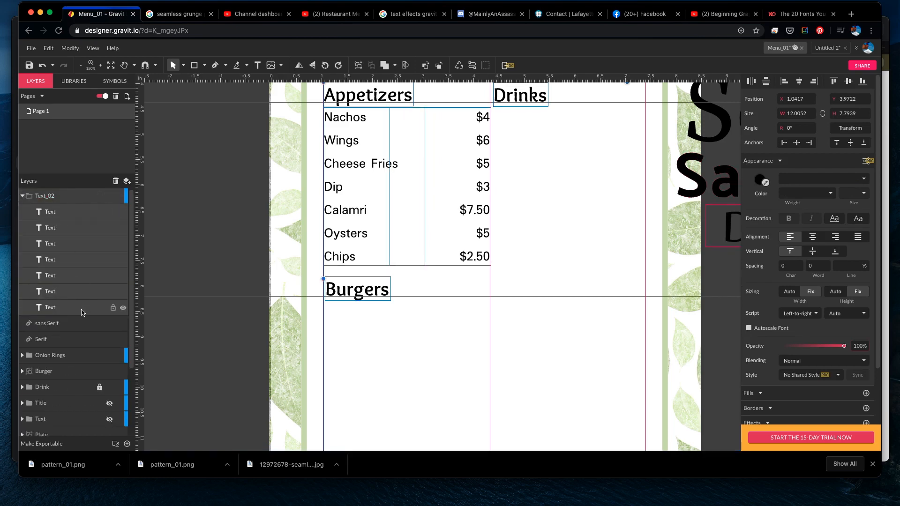
left_click(66, 214)
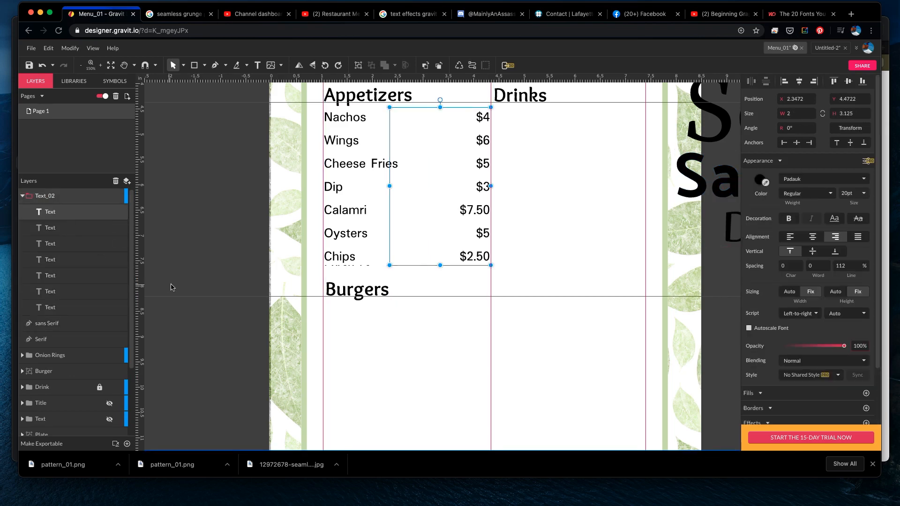
- Duplicate the appetizer item list under the Drinks heading, with the copy's left edge at the middle vertical guide
left_click(344, 141)
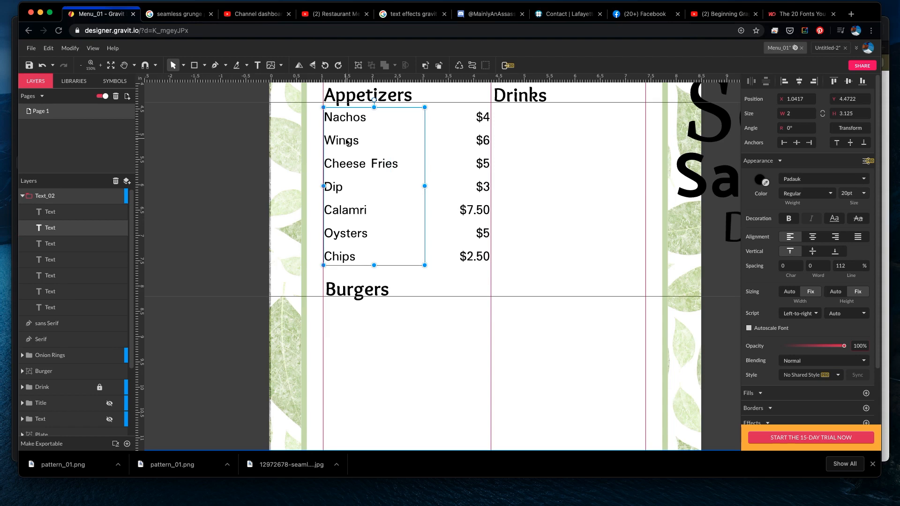
left_click_drag(348, 144, 516, 140)
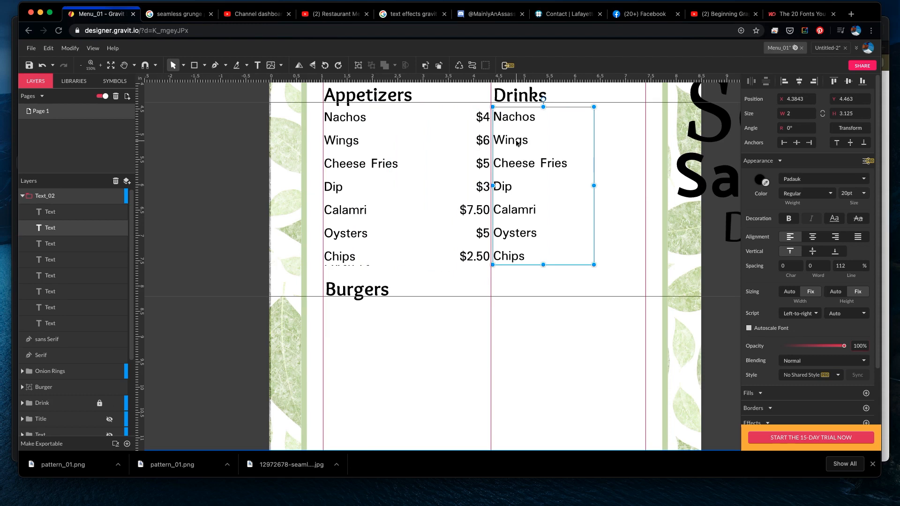
key("Left")
key("Left")
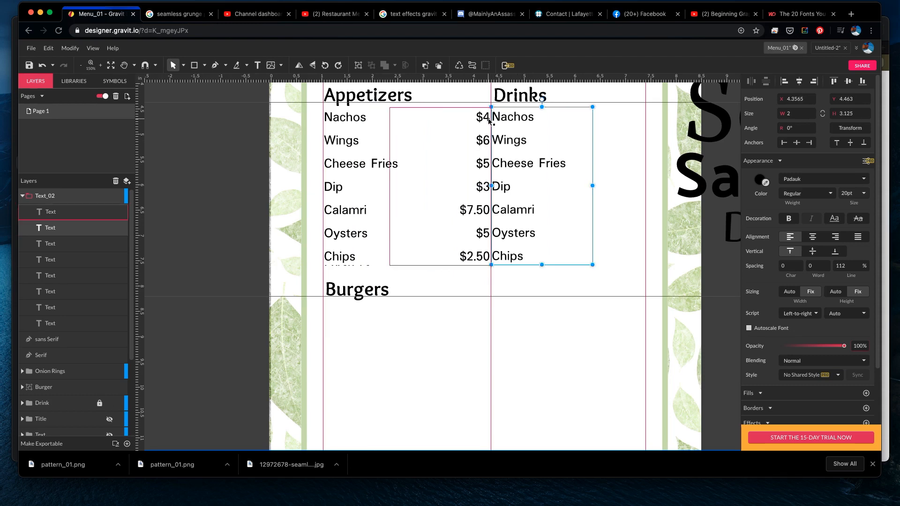
- Shift the appetizer price column horizontally away from the drinks list, to an X position of about 1.93 in
left_click(490, 117)
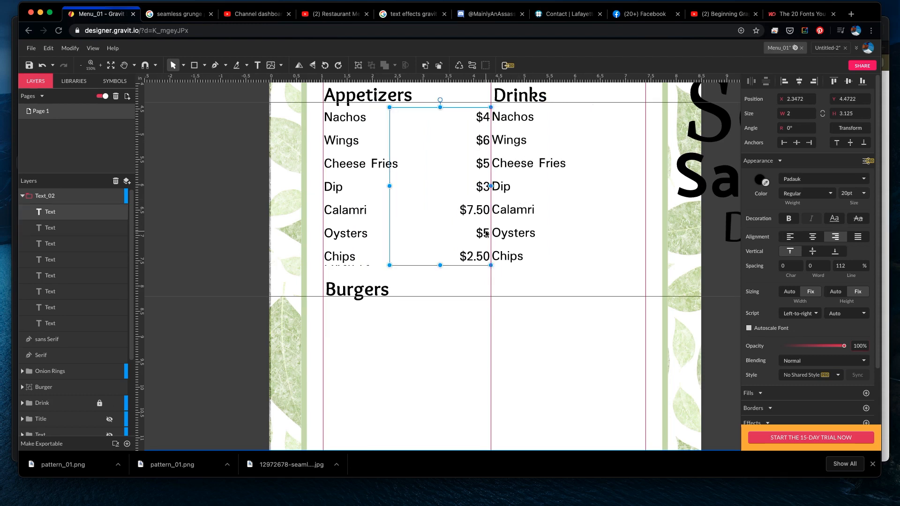
key("Left")
key("Left")
key("Left")
key("Left")
key("Left")
key("Left")
key("Left")
key("Left")
key("Left")
key("Left")
key("Left")
key("Left")
key("Left")
key("Left")
key("Left")
key("Left")
key("Left")
key("Left")
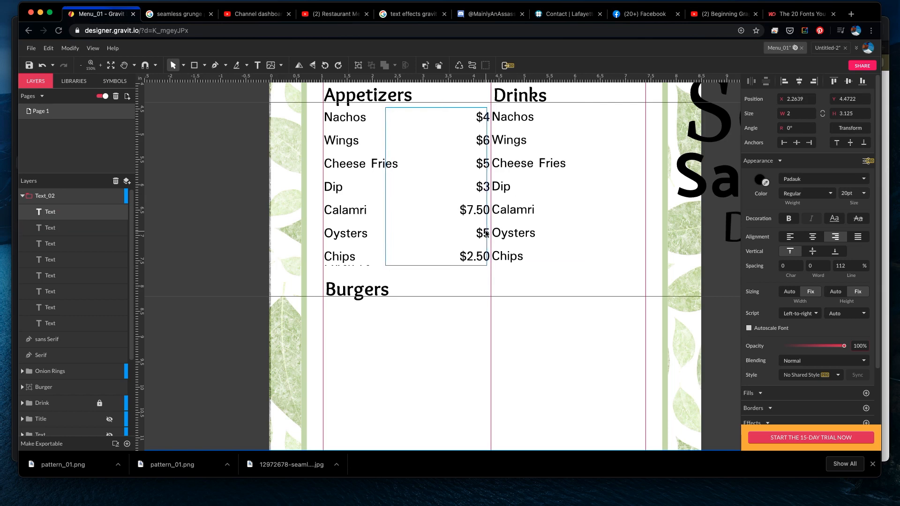
key("Left")
key("Left")
key("Left")
key("Left")
key("Left")
key("Left")
key("Left")
key("Left")
key("Left")
key("Left")
key("Left")
key("Left")
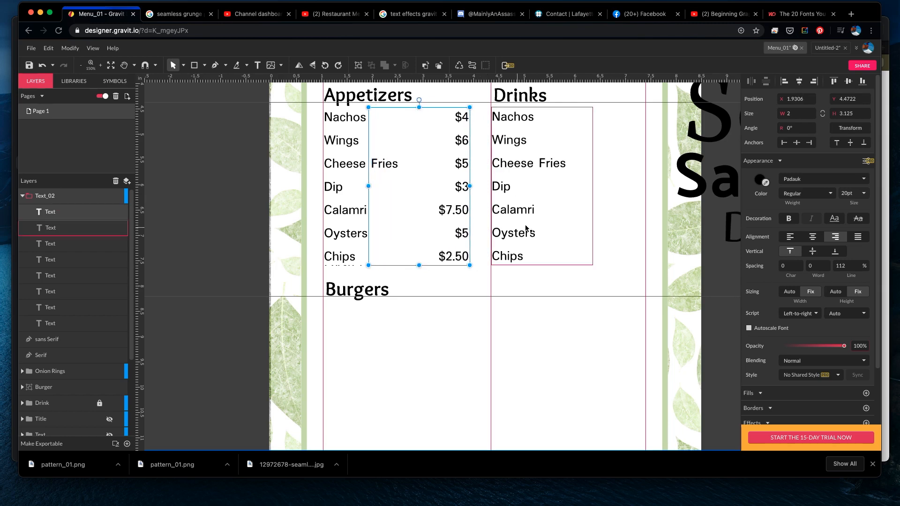
- Duplicate the appetizer price column beside the drinks list, with the copy's right edge at the rightmost vertical guide
left_click(538, 170)
left_click(464, 168)
left_click_drag(464, 168, 631, 142)
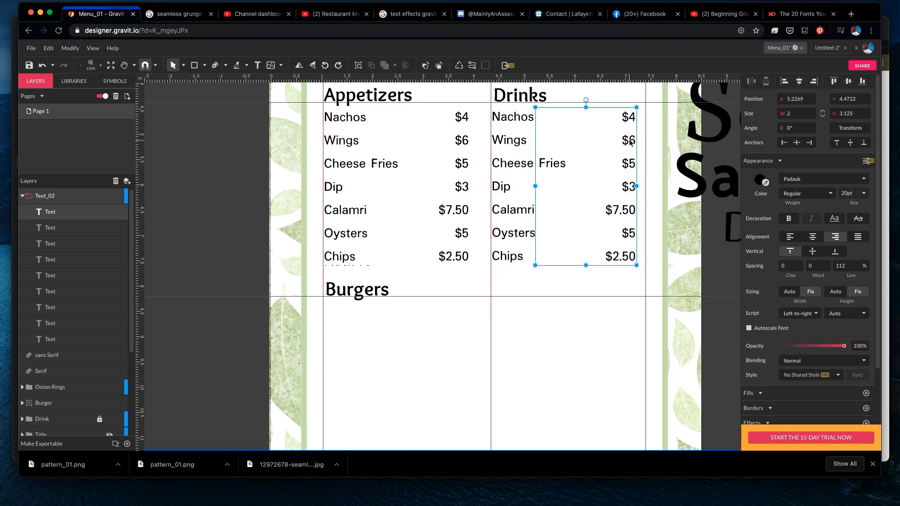
left_click_drag(633, 122, 635, 123)
key("Right")
key("Right")
key("Right")
key("Right")
key("Right")
key("Right")
key("Right")
key("Right")
key("Right")
key("Right")
key("Right")
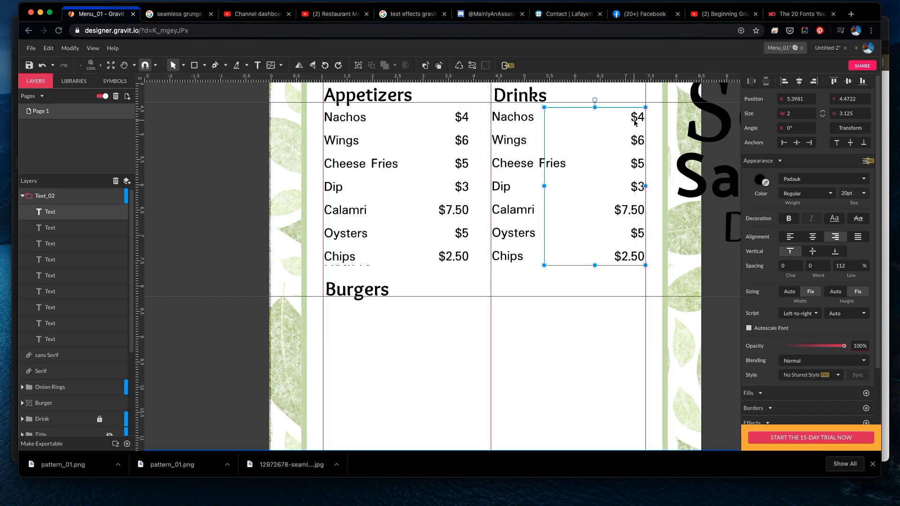
- Replace the first two entries in the drinks list with Beer and Coke
left_click(525, 121)
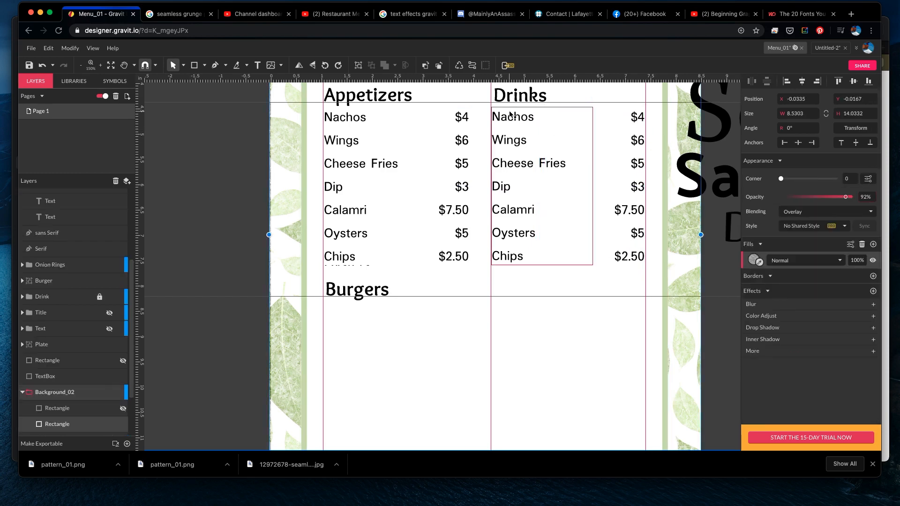
left_click(534, 122)
double_click(533, 122)
key("BackSpace")
key("BackSpace")
key("BackSpace")
key("BackSpace")
key("BackSpace")
key("BackSpace")
type("Beer")
key("Down")
key("Right")
key("BackSpace")
key("BackSpace")
key("BackSpace")
key("BackSpace")
key("BackSpace")
type("Coke")
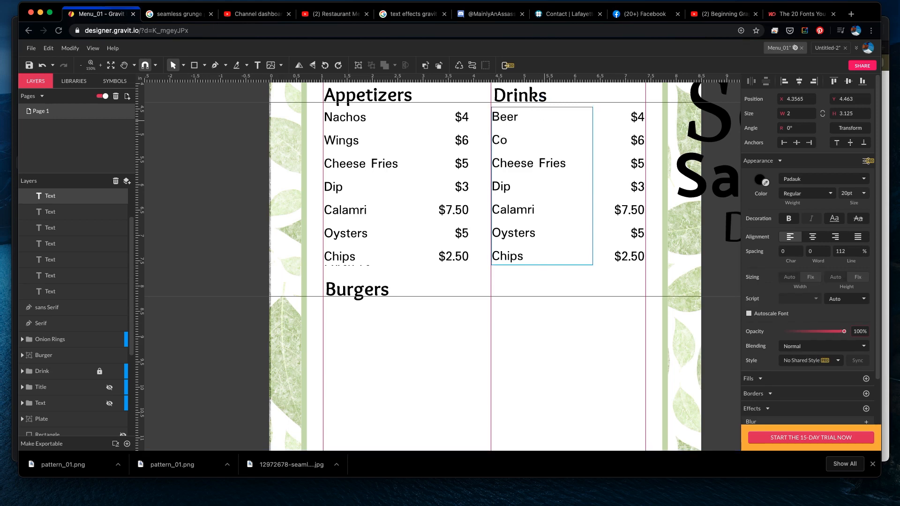
- Replace the third and fourth entries in the drinks list with Sweet Tea and Coffee
key("Down")
key("Left")
key("Left")
key("Left")
key("Left")
key("shift+Right")
key("shift+Right")
key("shift+Right")
key("shift+Right")
key("shift+Right")
key("shift+Right")
key("shift+Right")
key("shift+Right")
key("shift+Right")
key("shift+Right")
key("shift+Right")
key("shift+Right")
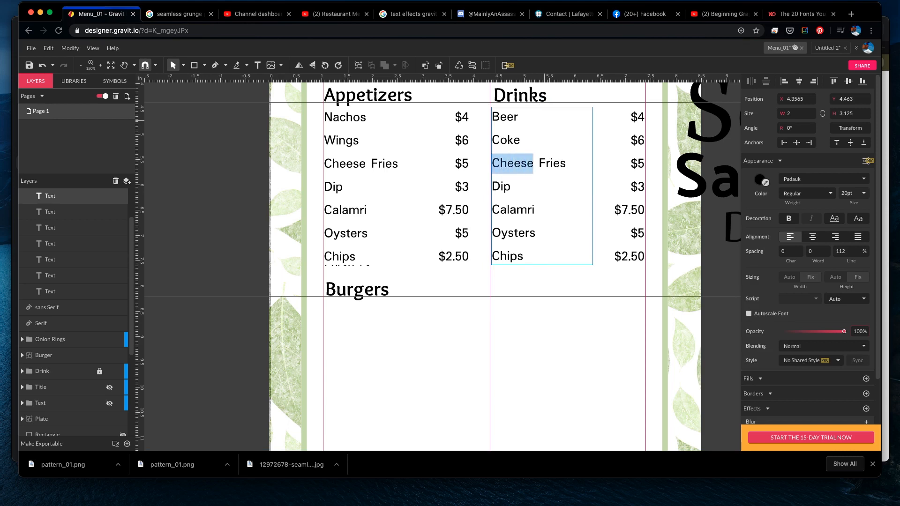
type("Sweet Tea")
key("Down")
key("BackSpace")
key("BackSpace")
key("BackSpace")
type("Coffee")
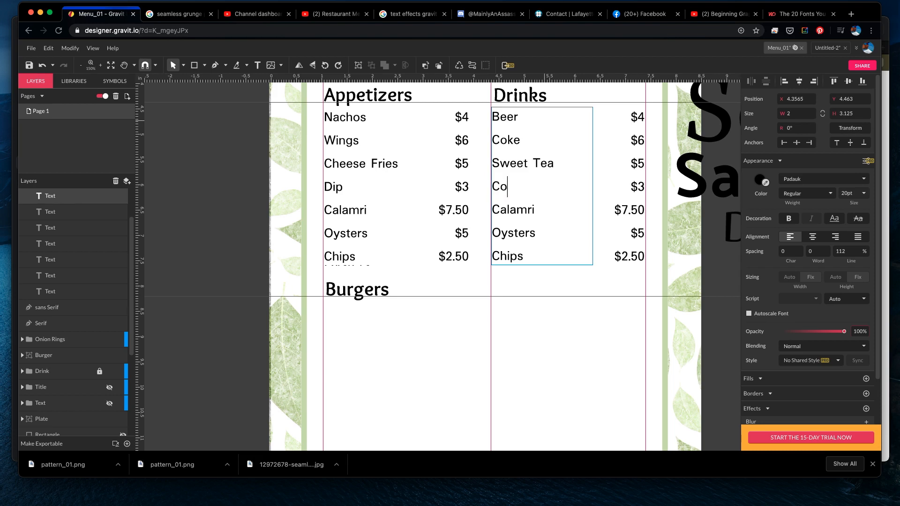
- Replace the fifth and sixth entries in the drinks list with Dr. Pepper and Cheerwine
key("Down")
key("BackSpace")
key("BackSpace")
key("BackSpace")
key("BackSpace")
key("BackSpace")
key("BackSpace")
key("BackSpace")
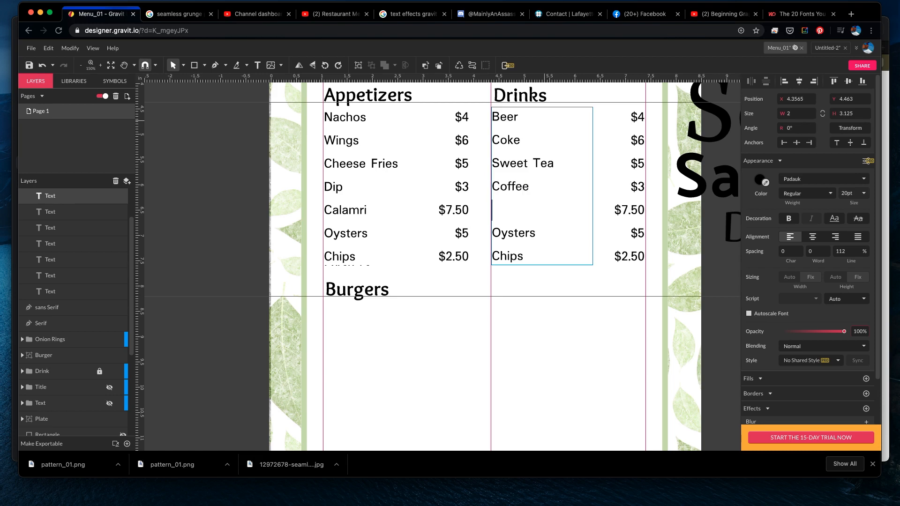
type("Dr. Pepper")
key("Down")
key("BackSpace")
key("BackSpace")
key("BackSpace")
key("BackSpace")
key("BackSpace")
key("BackSpace")
key("BackSpace")
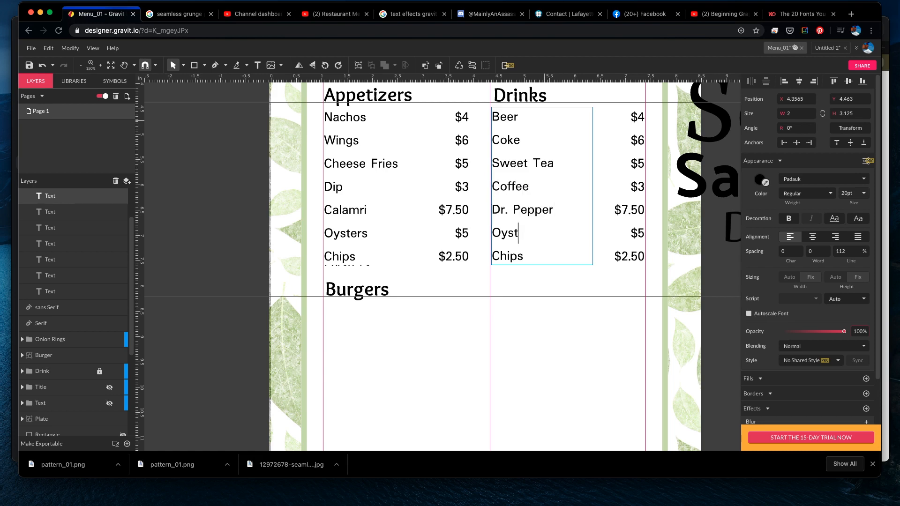
type("Cheerwine")
- Replace the last entry in the drinks list with Mountain Dew
key("Down")
key("BackSpace")
key("BackSpace")
key("BackSpace")
key("BackSpace")
key("BackSpace")
key("BackSpace")
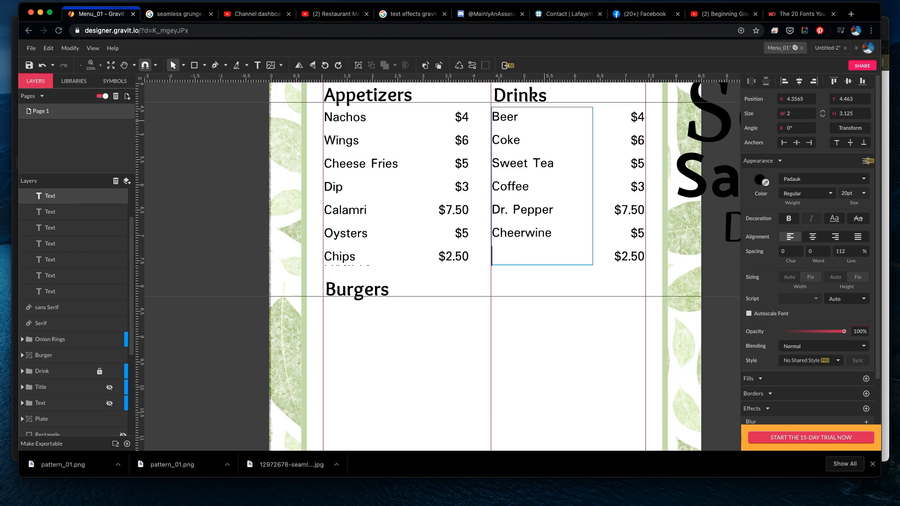
type("Mountain Dew")
- Duplicate the appetizer item list and its price column directly below the Burgers heading, at a Y position of about 8.29 in
key("alt")
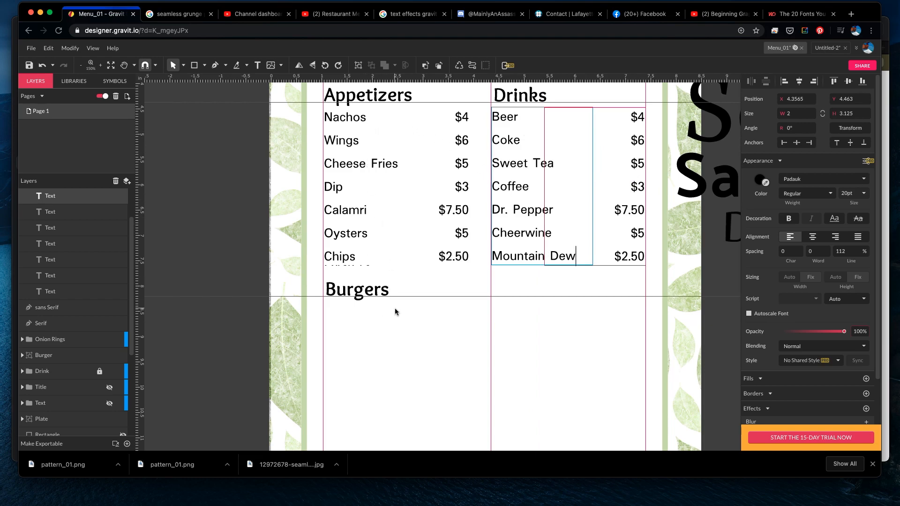
scroll(395, 308, "down", 3)
scroll(373, 215, "up", 4)
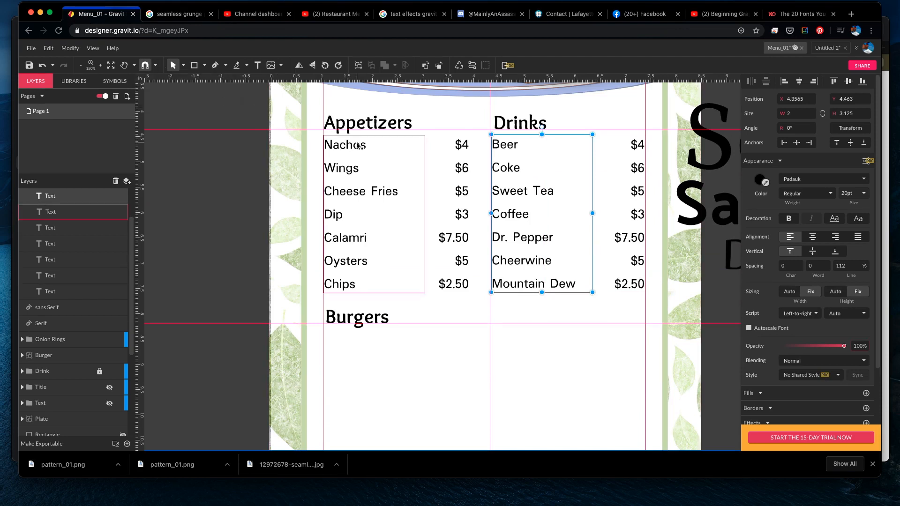
left_click_drag(359, 147, 360, 339)
scroll(538, 344, "down", 3)
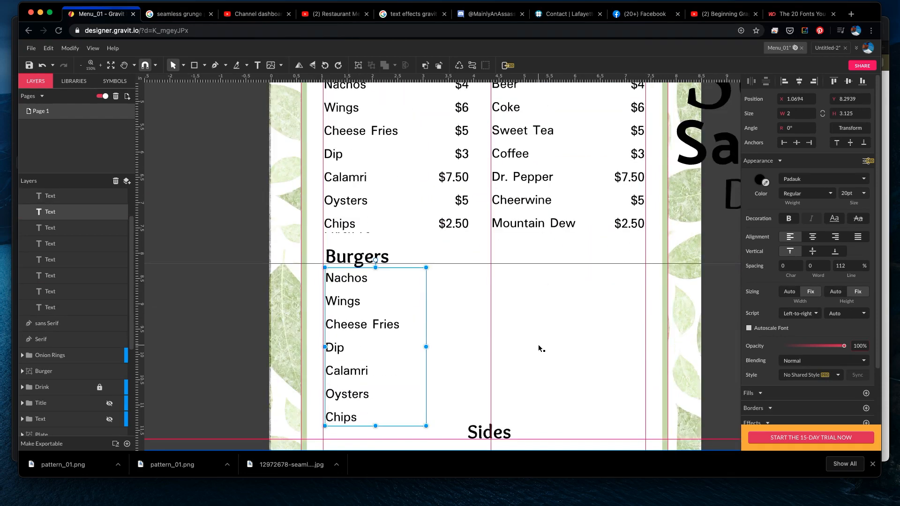
left_click(453, 156)
left_click_drag(453, 166, 451, 357)
left_click(540, 309)
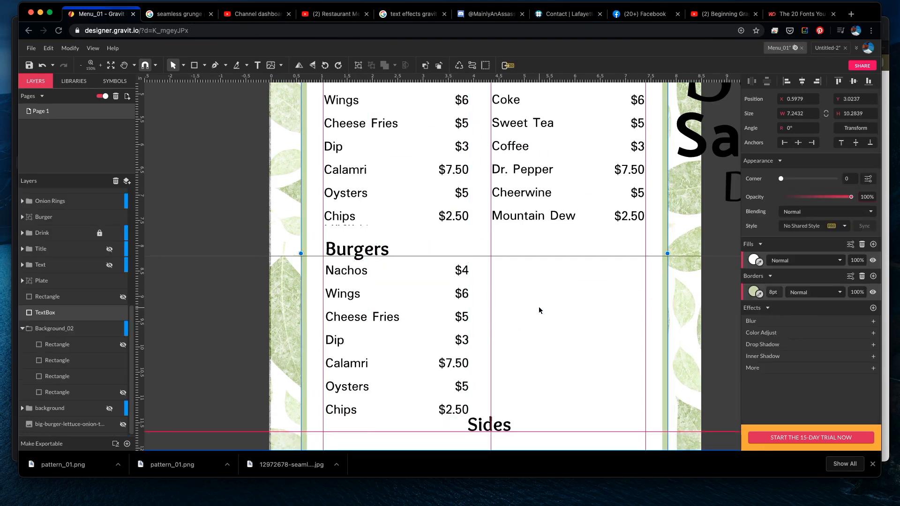
- Duplicate the Burgers item list and prices together into the second column, with the prices ending at the rightmost vertical guide
left_click(375, 295)
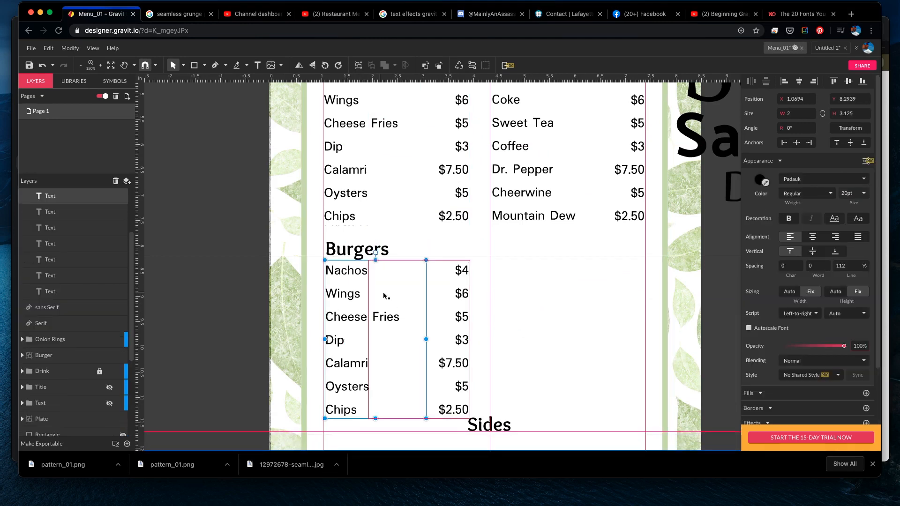
left_click(464, 295)
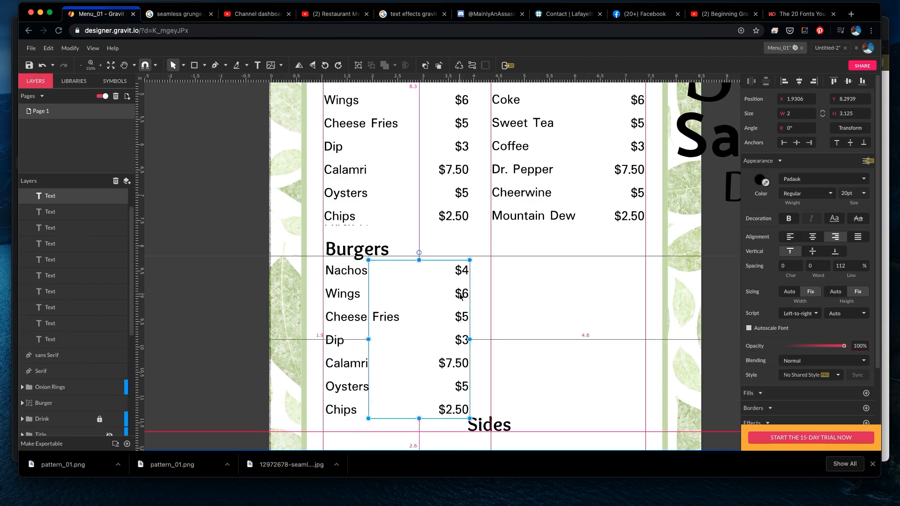
left_click(343, 294, "shift")
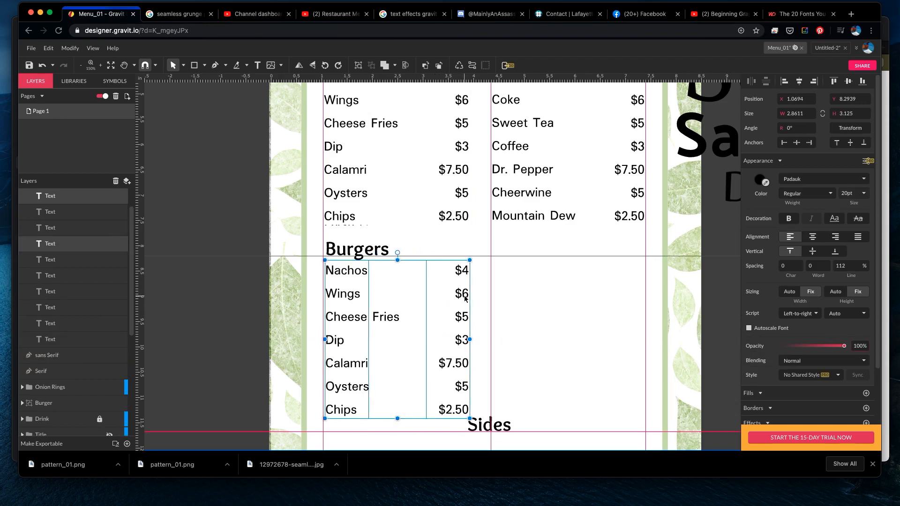
left_click_drag(465, 298, 637, 299)
left_click(202, 250)
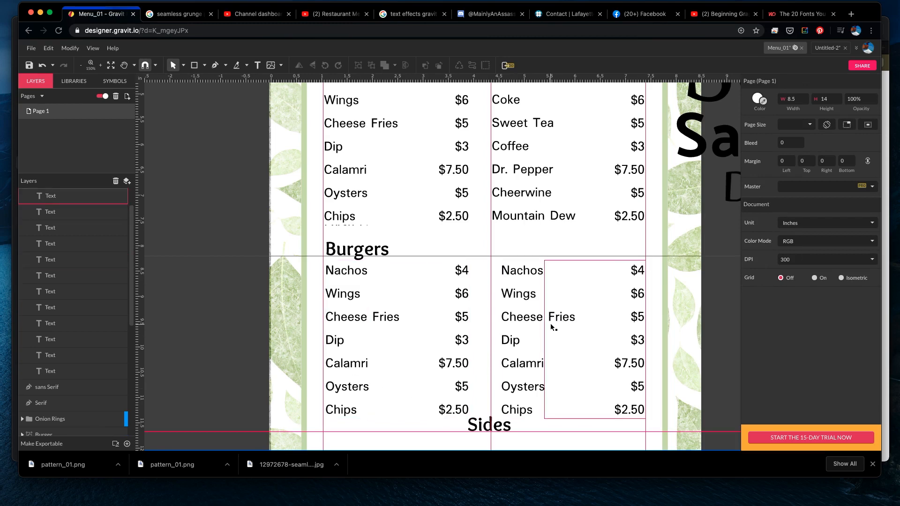
- Examine the menu layout, checking the spacing of the Burgers lists against the Sides heading, the upper sections and the page borders
scroll(551, 326, "down", 3)
left_click(366, 342)
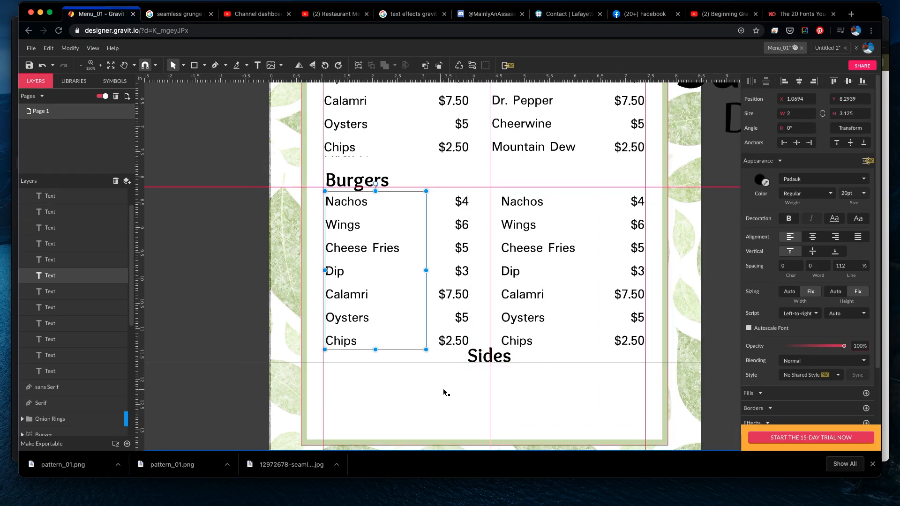
scroll(445, 393, "down", 2)
scroll(448, 392, "up", 2)
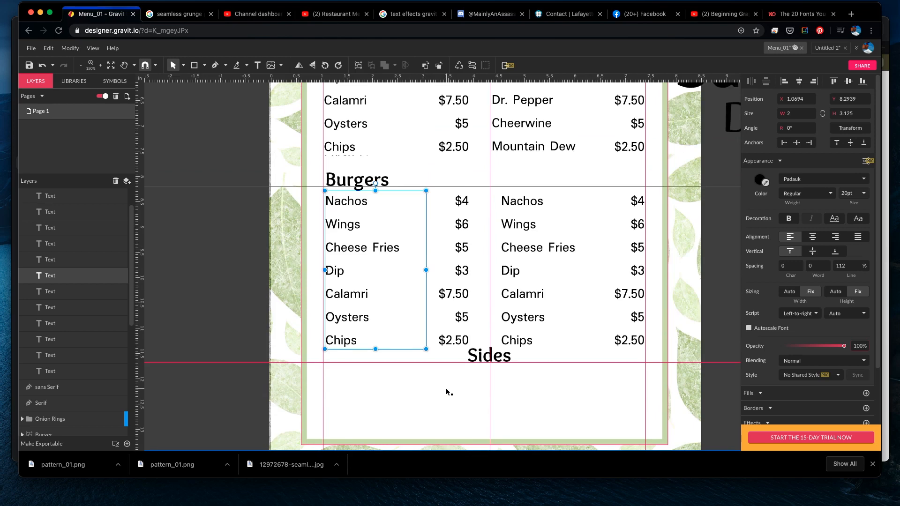
scroll(449, 392, "up", 3)
scroll(445, 392, "down", 5)
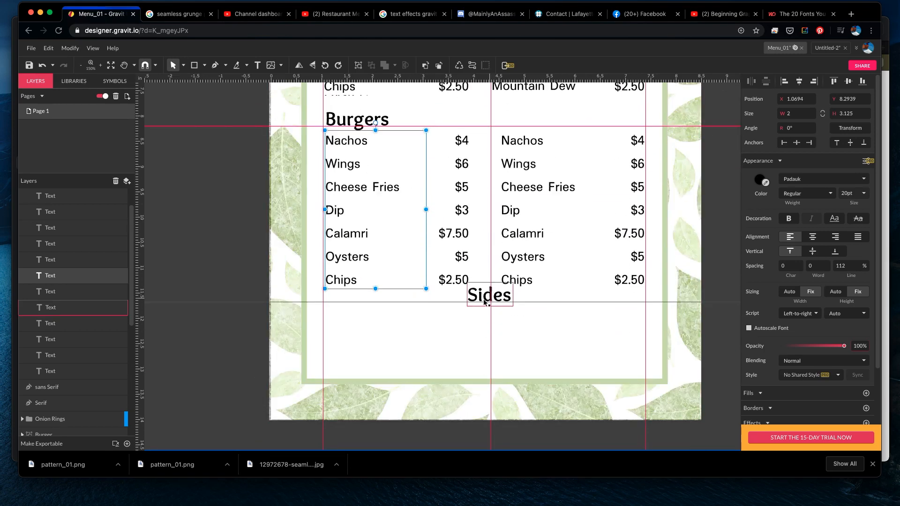
left_click(456, 282)
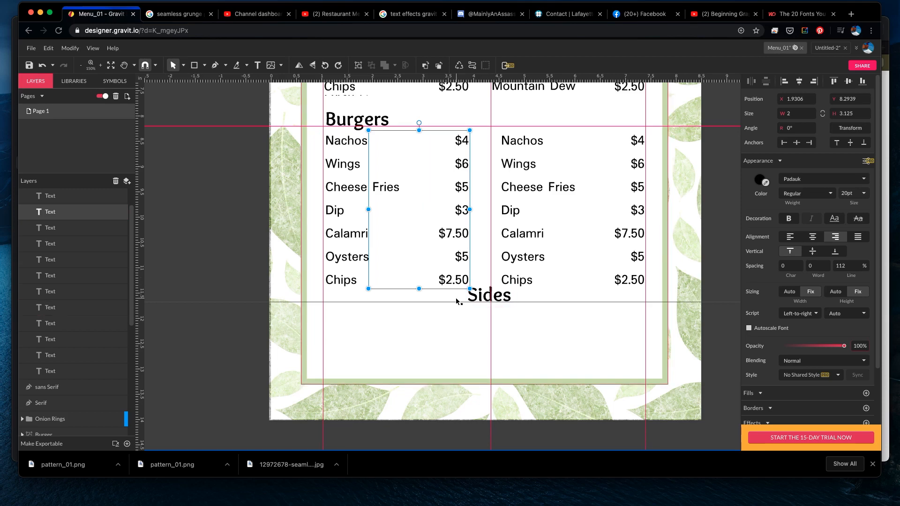
scroll(456, 302, "up", 6)
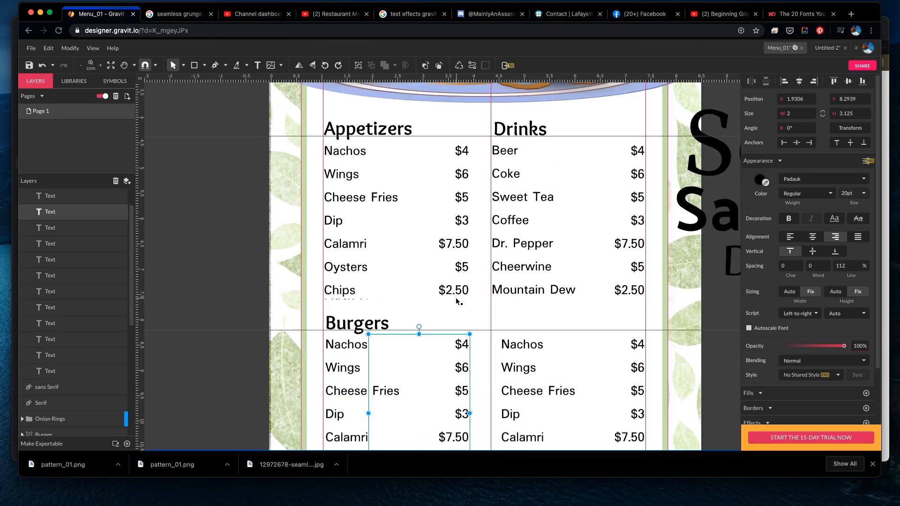
left_click(457, 298)
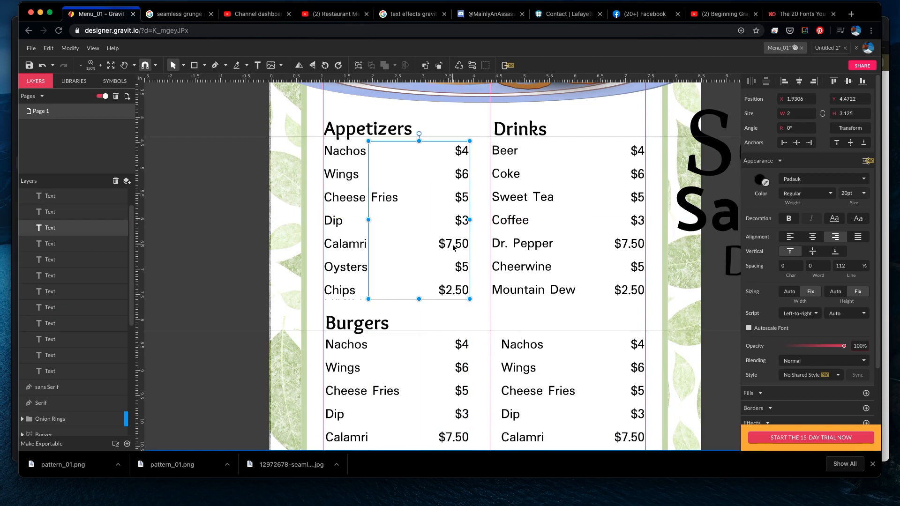
key("alt")
left_click(227, 227)
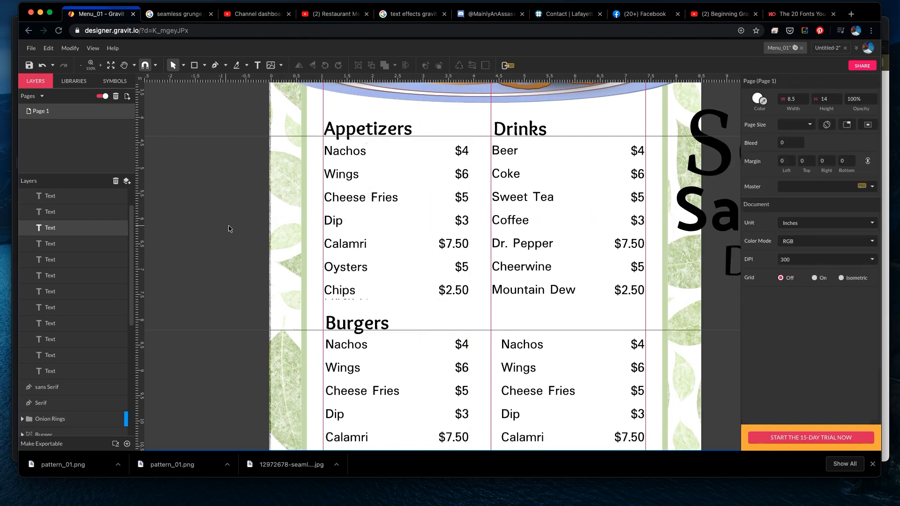
left_click(400, 231)
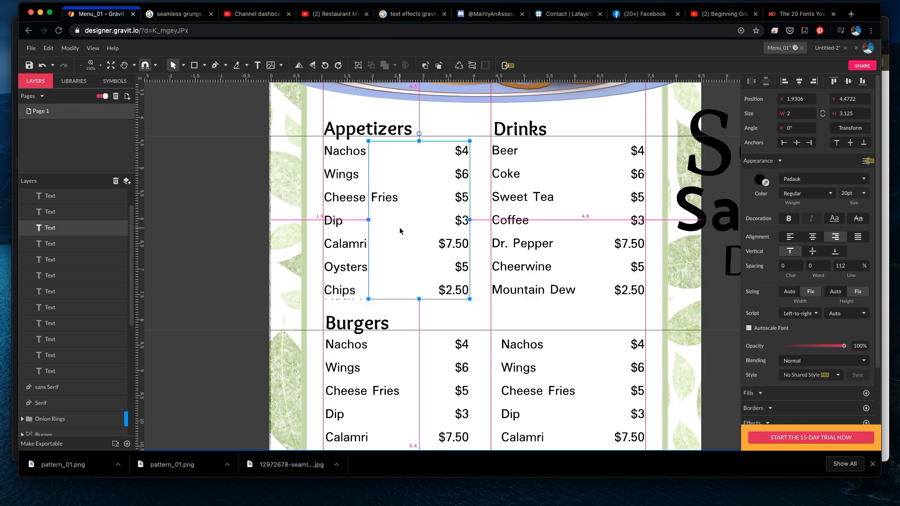
scroll(400, 231, "down", 5)
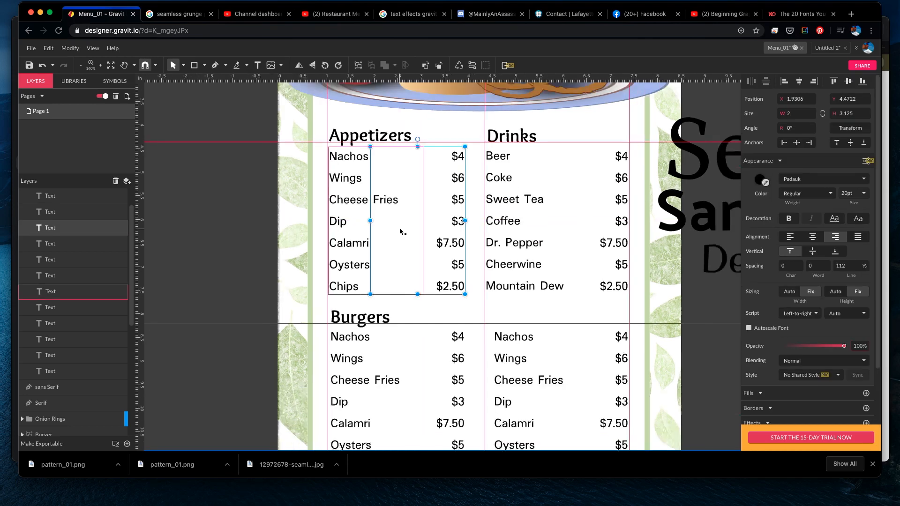
scroll(400, 231, "up", 5)
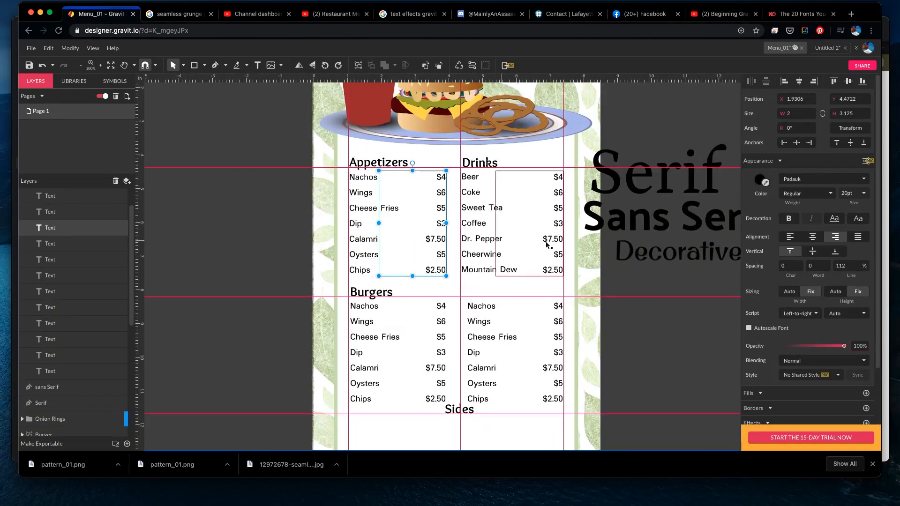
scroll(566, 227, "down", 1)
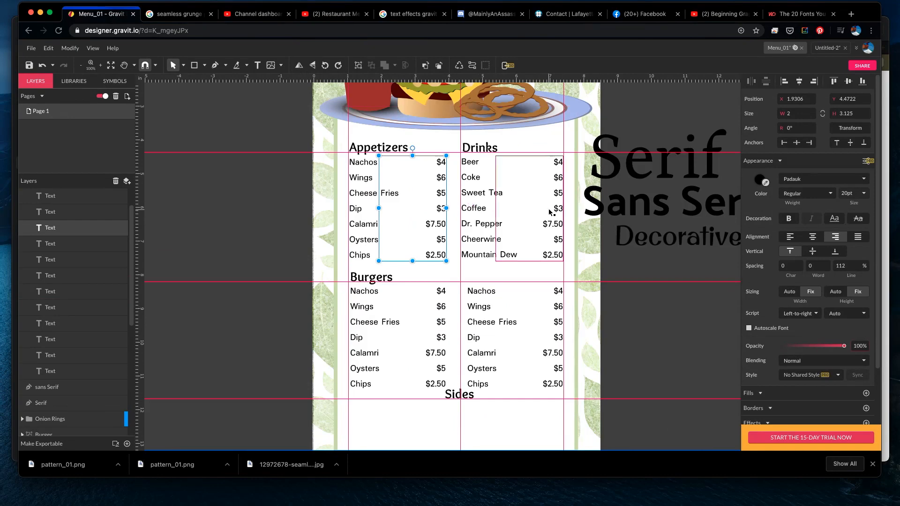
scroll(551, 212, "up", 6)
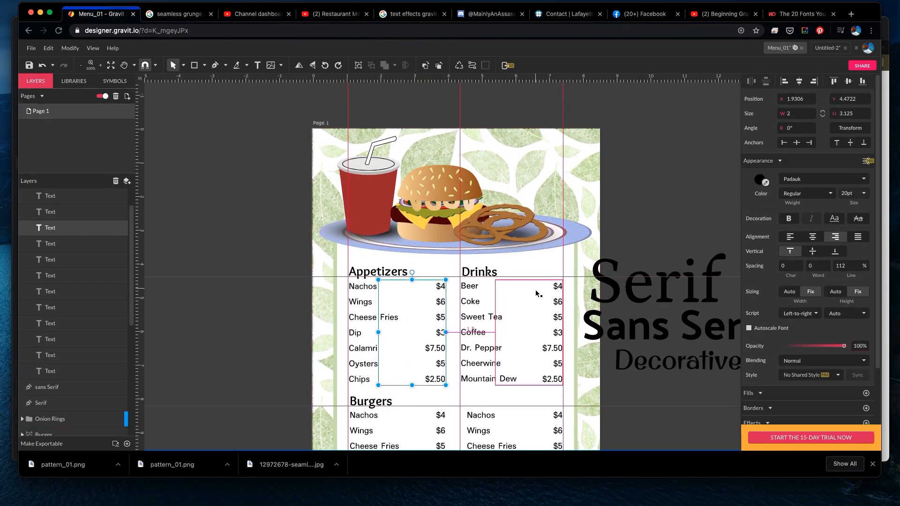
scroll(543, 305, "down", 2)
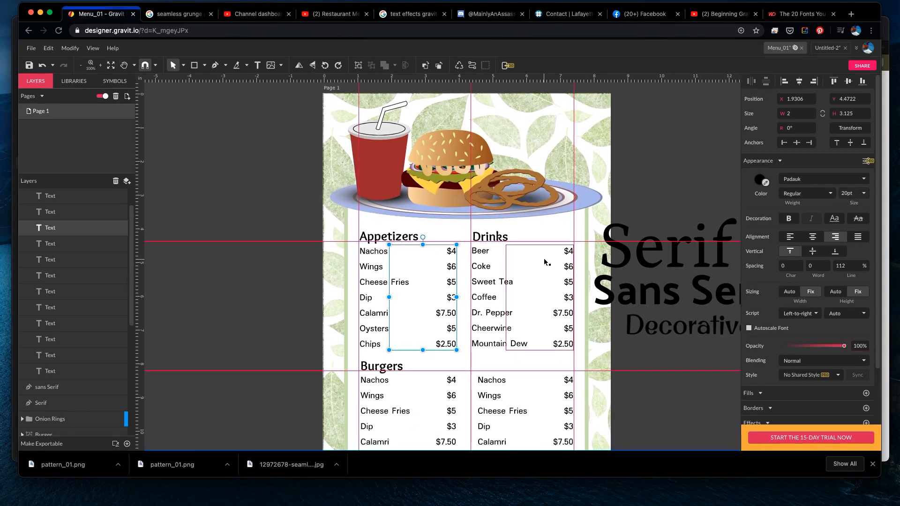